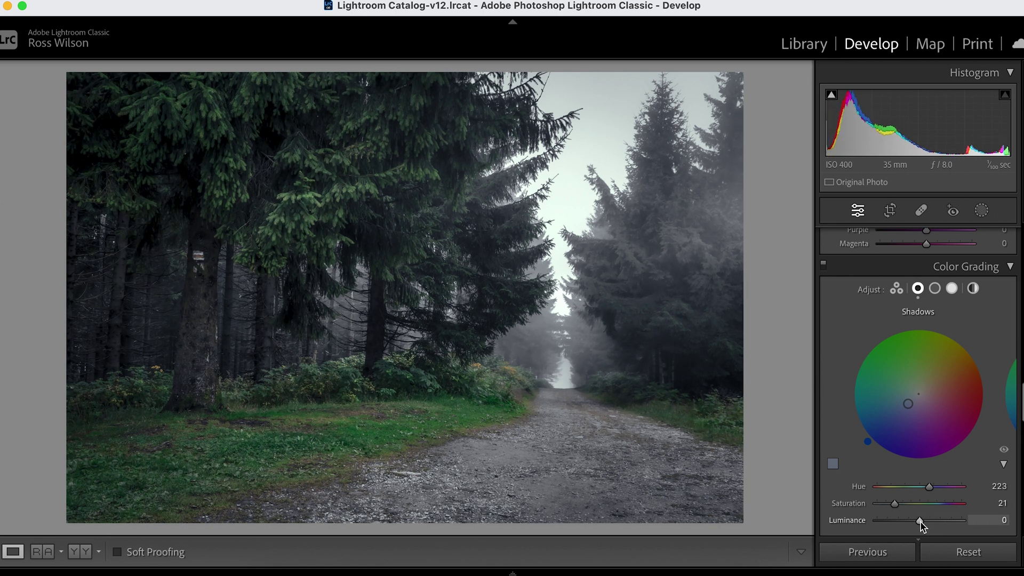
Set the Shadows luminance to −24 in Color Grading and compare the photo with the grading off and on.
left_click_drag(919, 521, 910, 520)
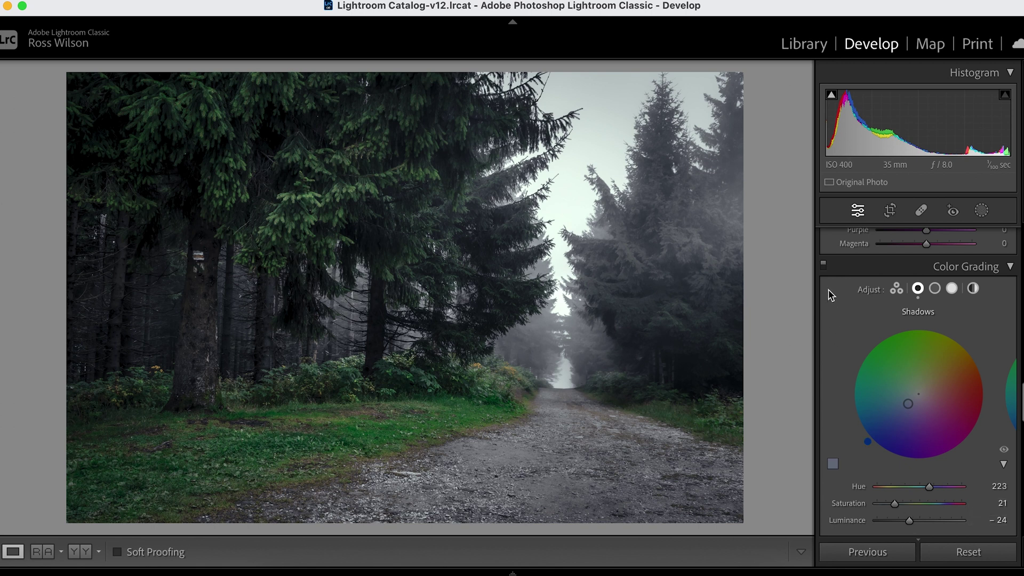
left_click(823, 265)
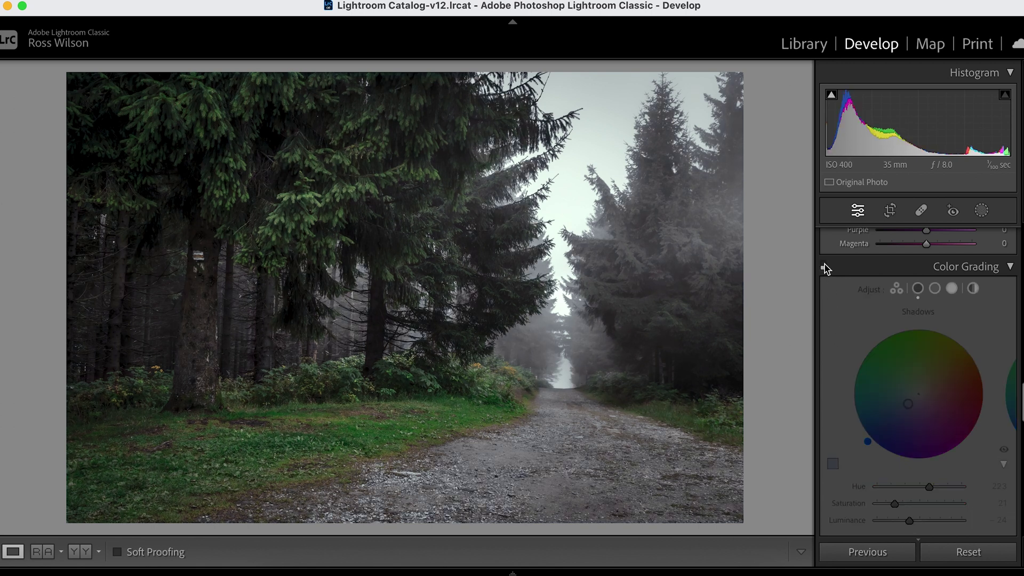
left_click(824, 265)
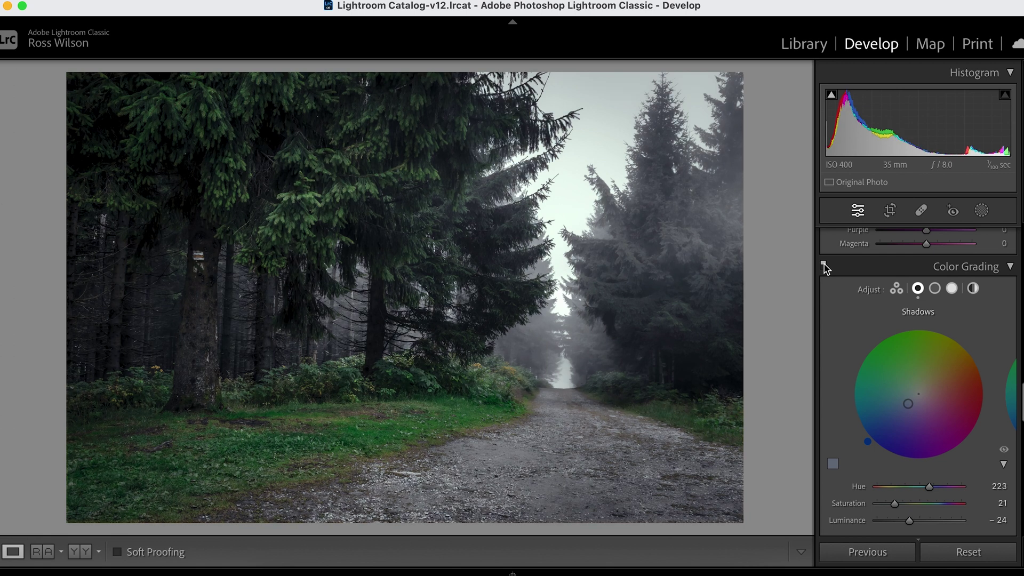
left_click(823, 265)
left_click(823, 265)
Try the HSL Blue saturation at +100, −100 and +97, and bring it back to a strongly negative value.
scroll(851, 290, "up", 5)
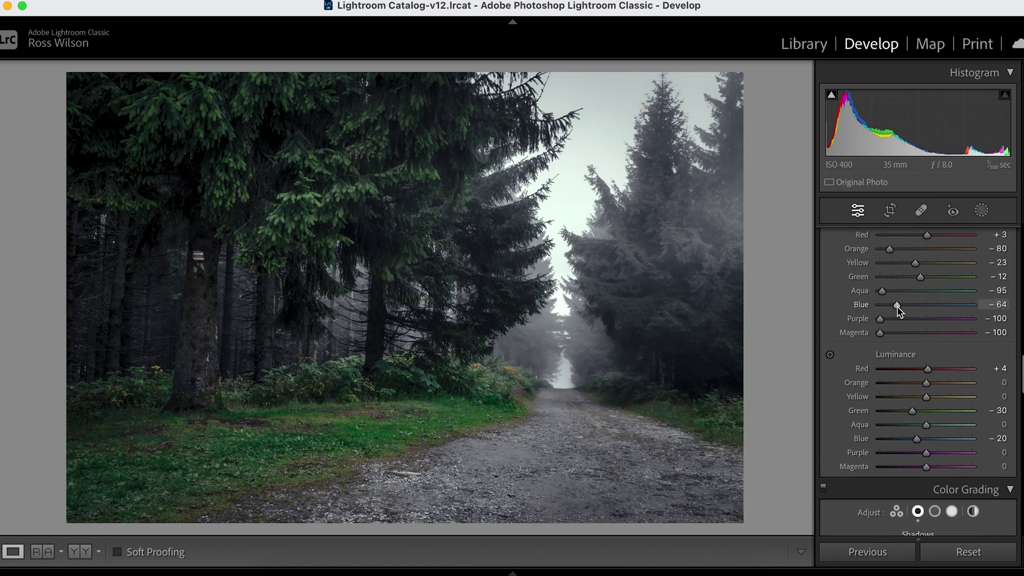
left_click_drag(897, 306, 975, 303)
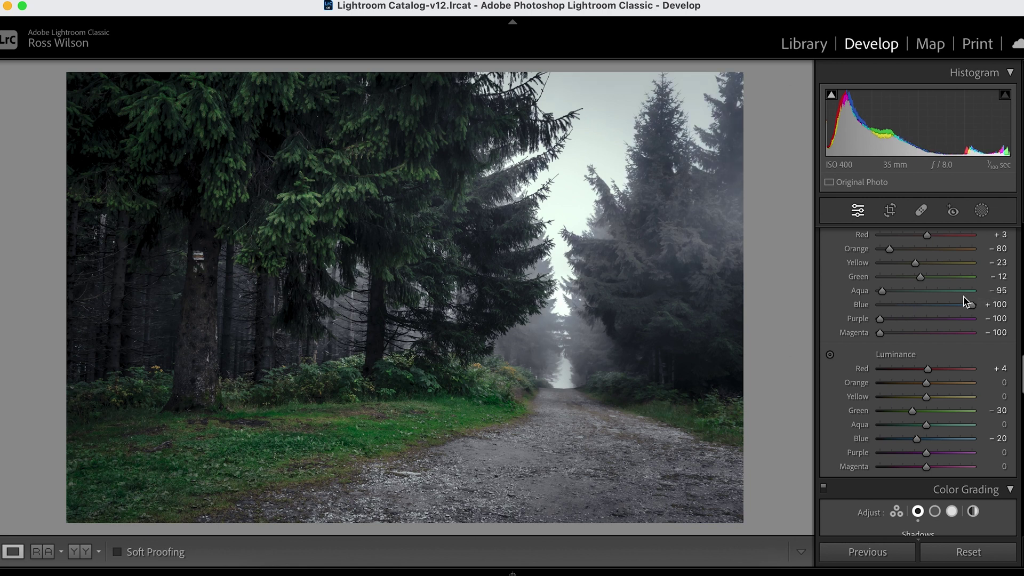
left_click_drag(971, 304, 870, 302)
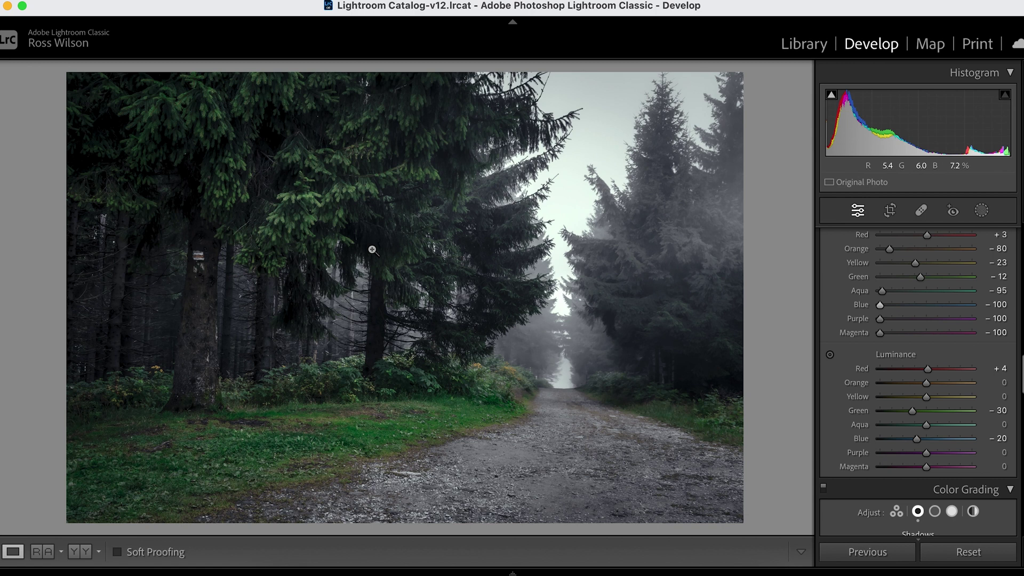
left_click_drag(880, 305, 947, 305)
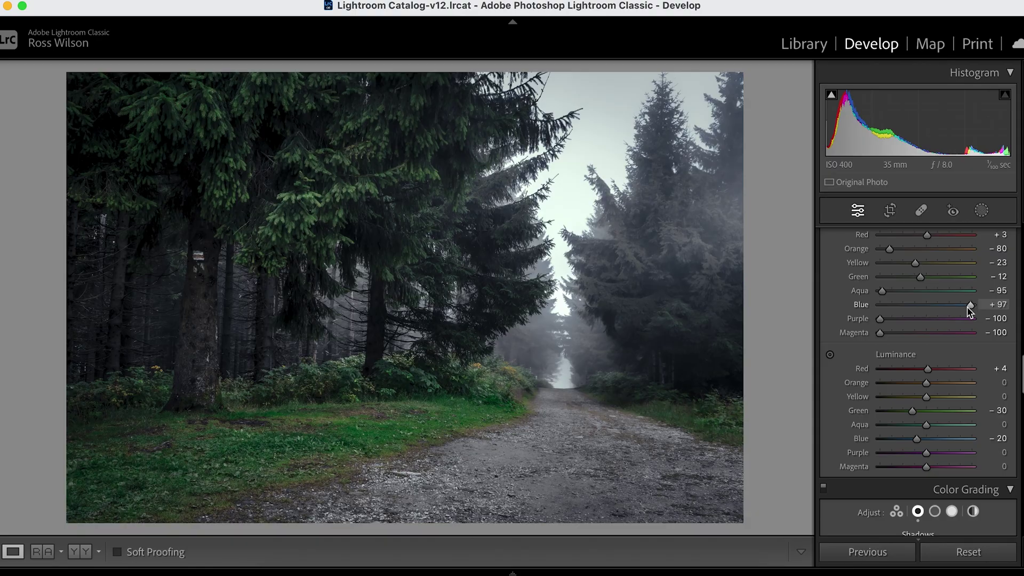
left_click_drag(969, 310, 892, 307)
Tint the Highlights blue in Color Grading with hue 210 and saturation 20.
scroll(889, 381, "down", 1)
scroll(888, 381, "down", 10)
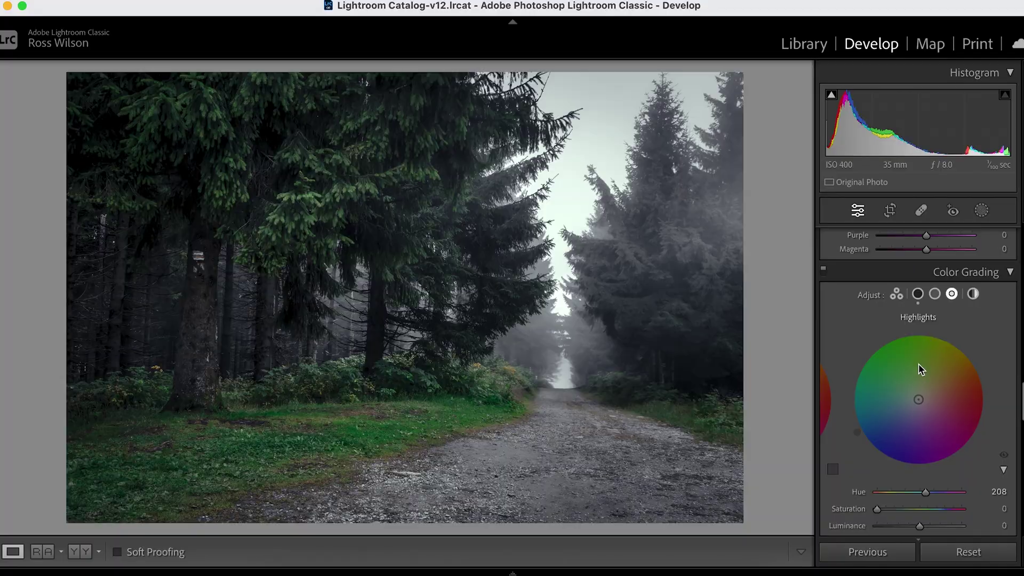
left_click_drag(918, 400, 896, 414)
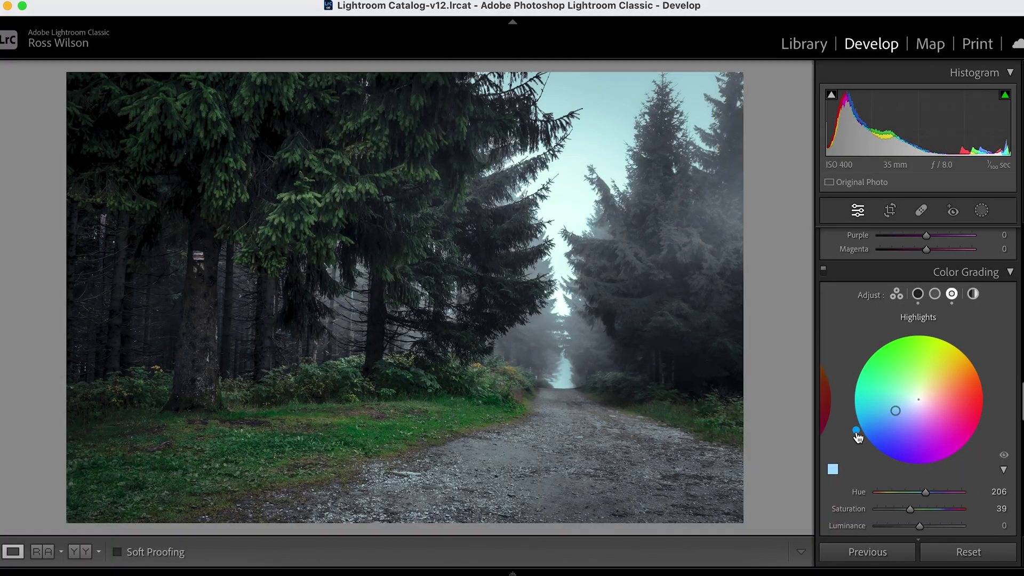
mouse_move(895, 410)
left_mouse_down()
mouse_move(892, 399)
mouse_move(909, 423)
mouse_move(895, 410)
left_mouse_up()
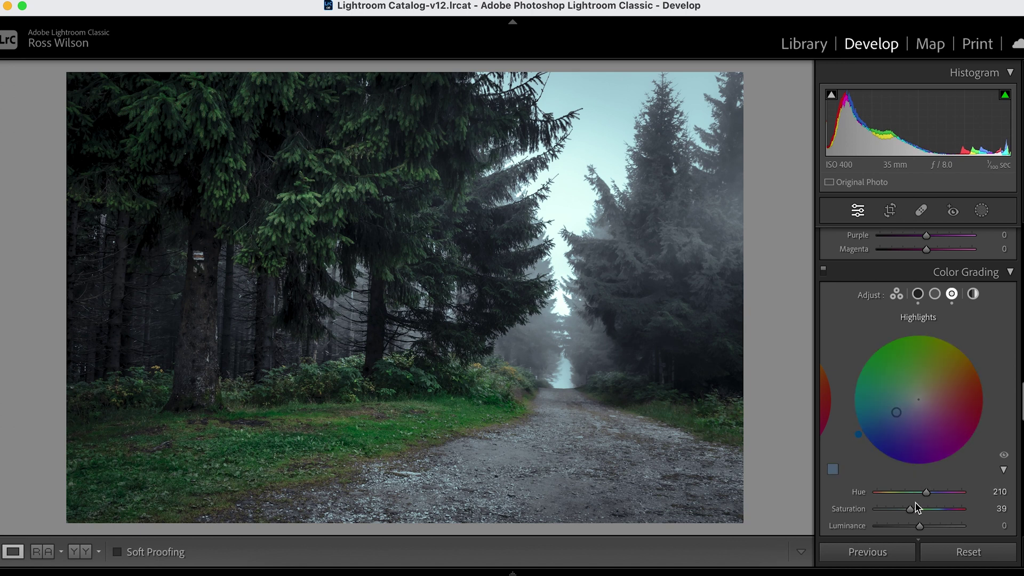
mouse_move(910, 510)
left_mouse_down()
mouse_move(959, 507)
mouse_move(894, 513)
left_mouse_up()
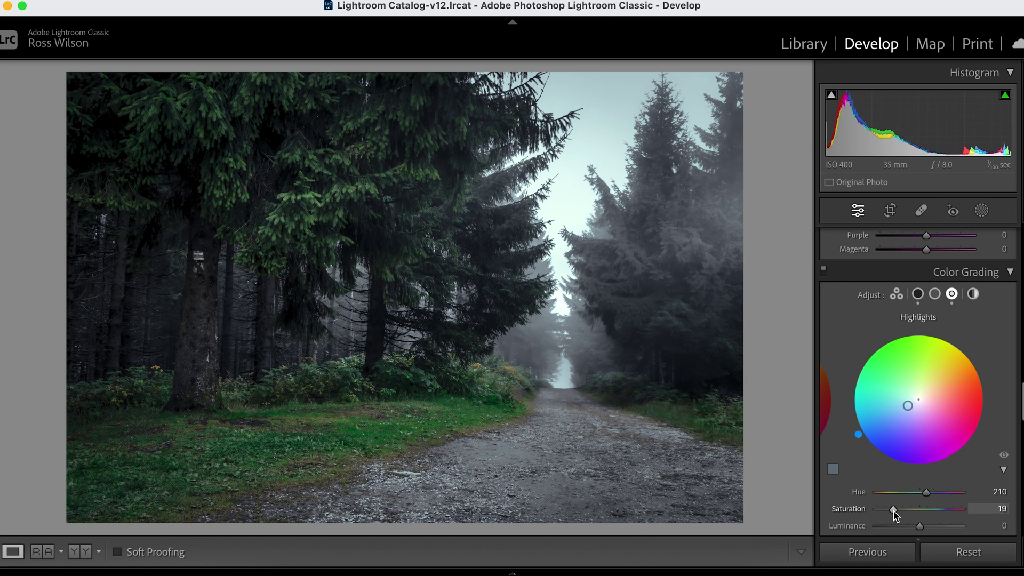
left_click_drag(894, 512, 952, 513)
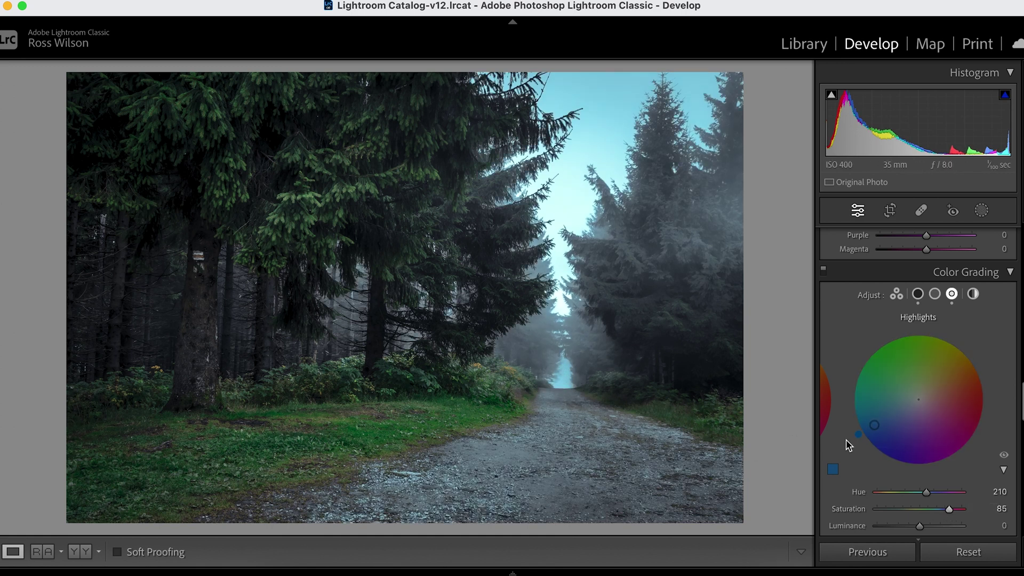
left_click_drag(947, 509, 919, 510)
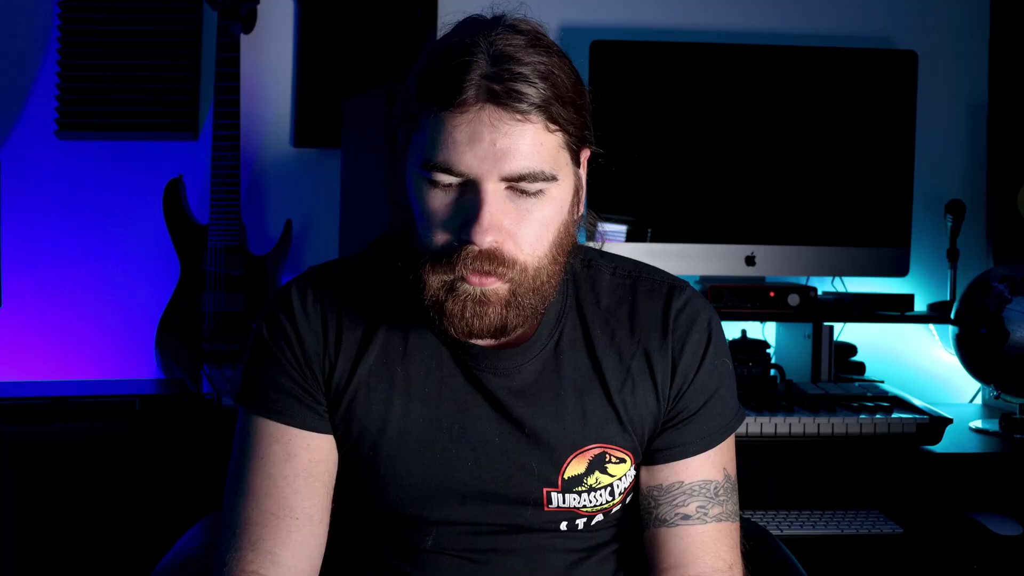
left_click_drag(920, 510, 894, 511)
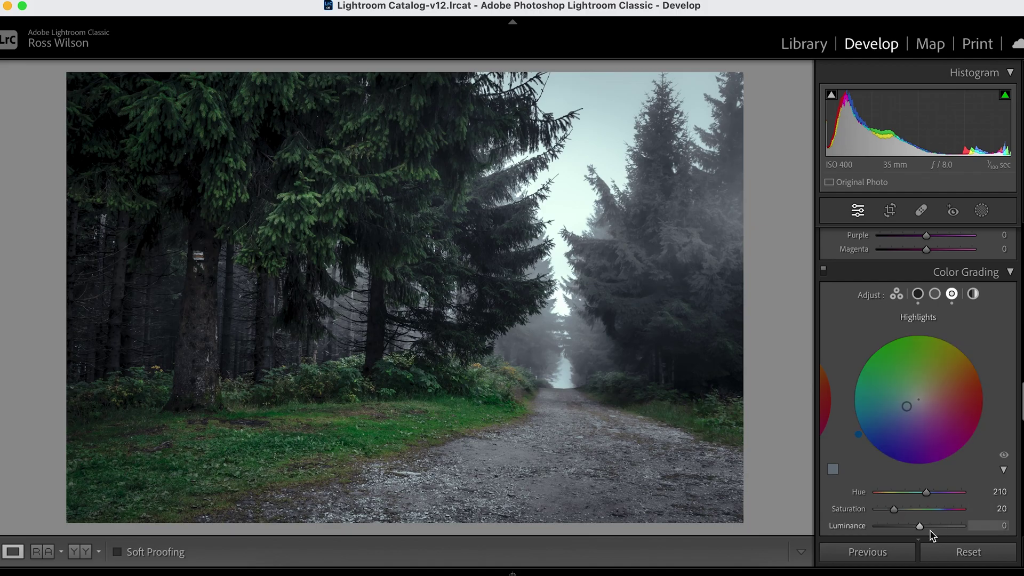
Set the Highlights luminance to −21 and compare the photo with Color Grading off and on.
left_click_drag(919, 526, 963, 528)
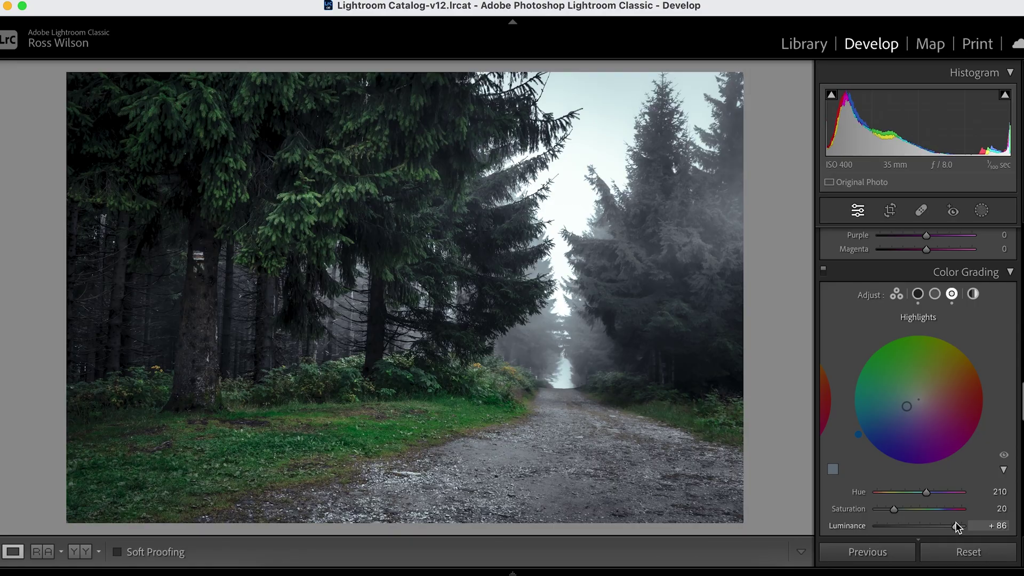
left_click_drag(955, 525, 910, 524)
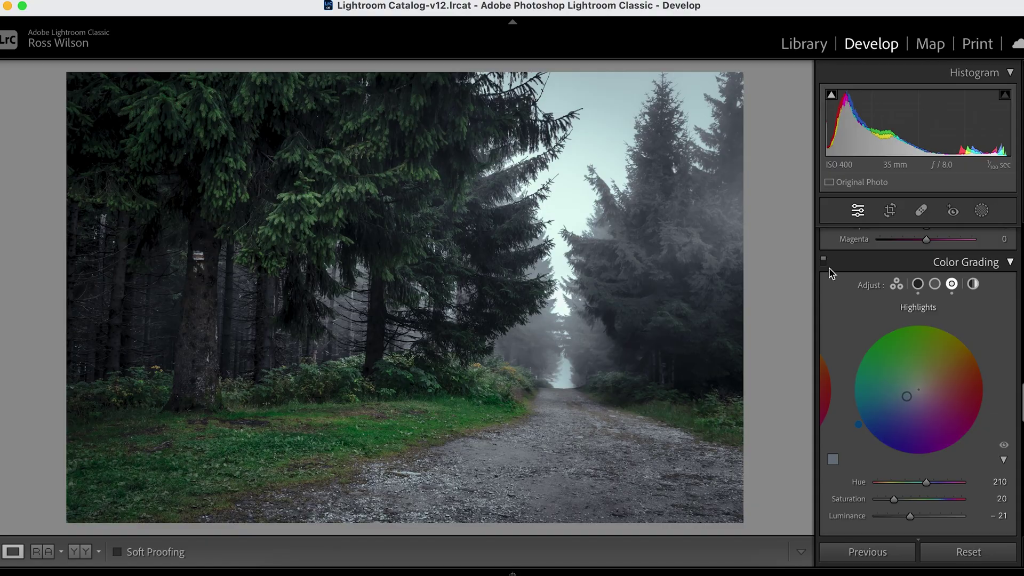
left_click(824, 259)
left_click(823, 259)
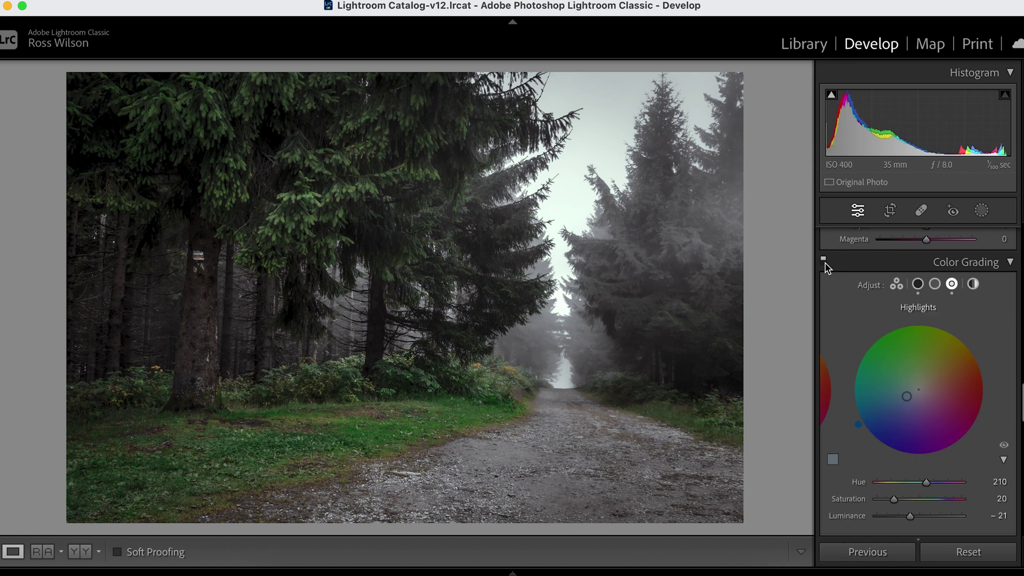
left_click(824, 260)
left_click(823, 260)
Tint the Midtones green with hue 88, saturation 13 and luminance −39, and compare the photo without and with that midtone grading.
left_click(935, 285)
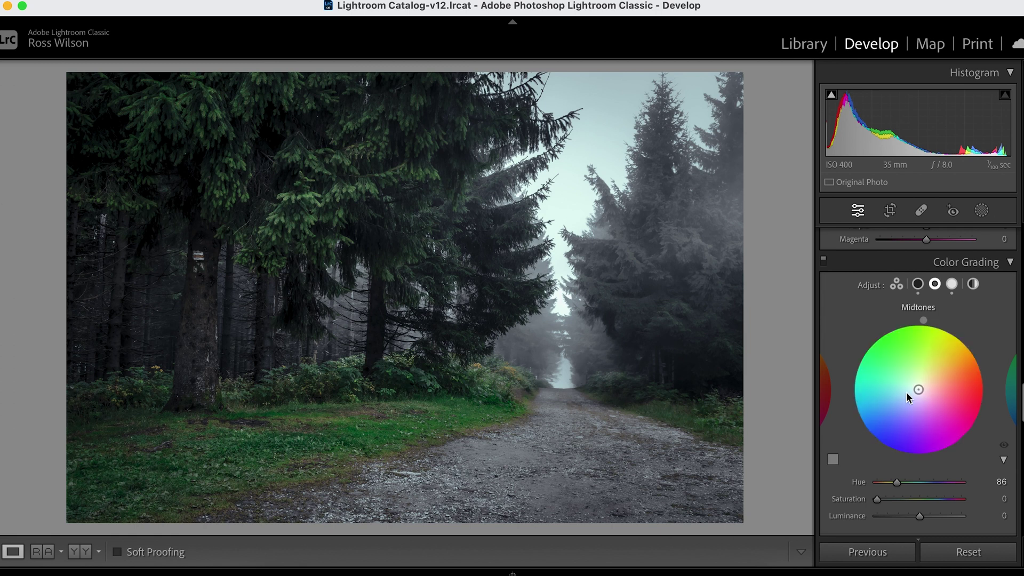
left_click_drag(918, 389, 920, 334)
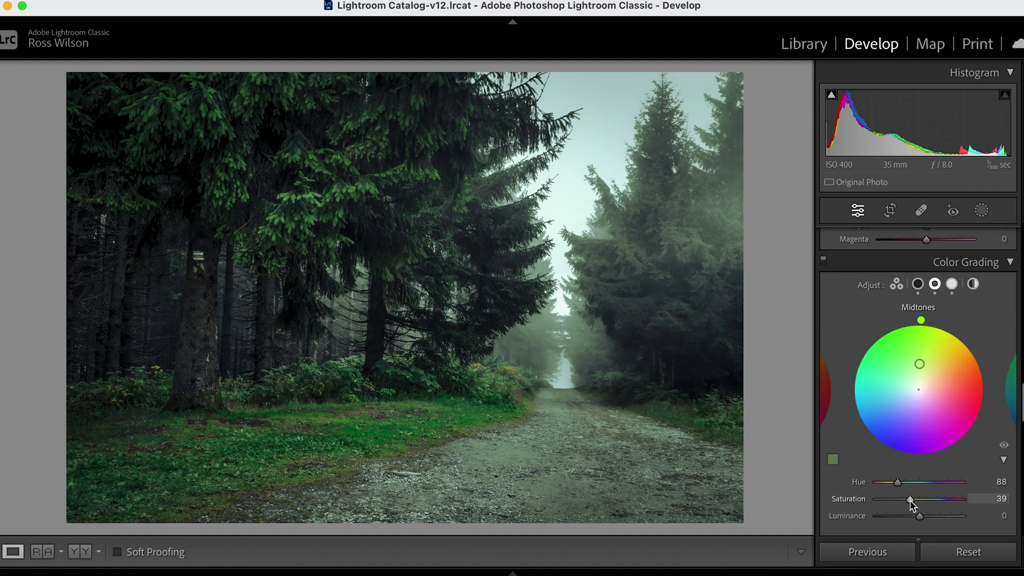
mouse_move(909, 498)
left_mouse_down()
mouse_move(887, 501)
mouse_move(904, 517)
left_mouse_up()
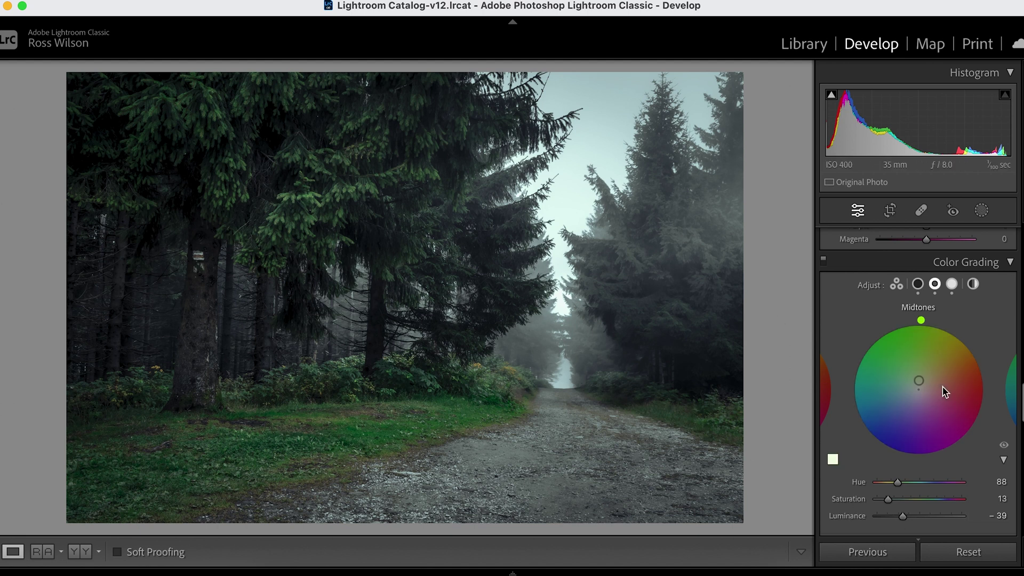
left_click(1003, 448)
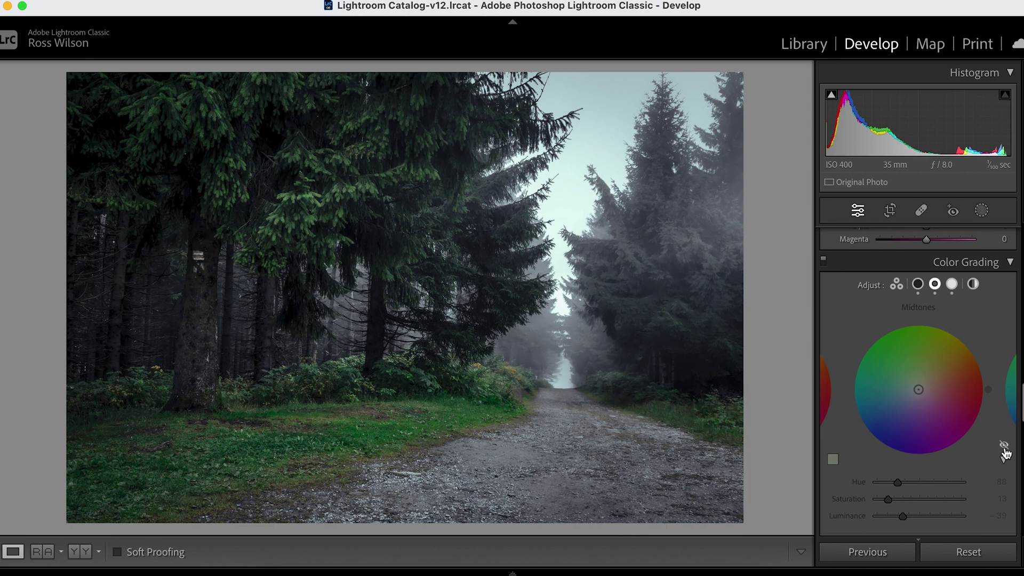
left_click(1003, 449)
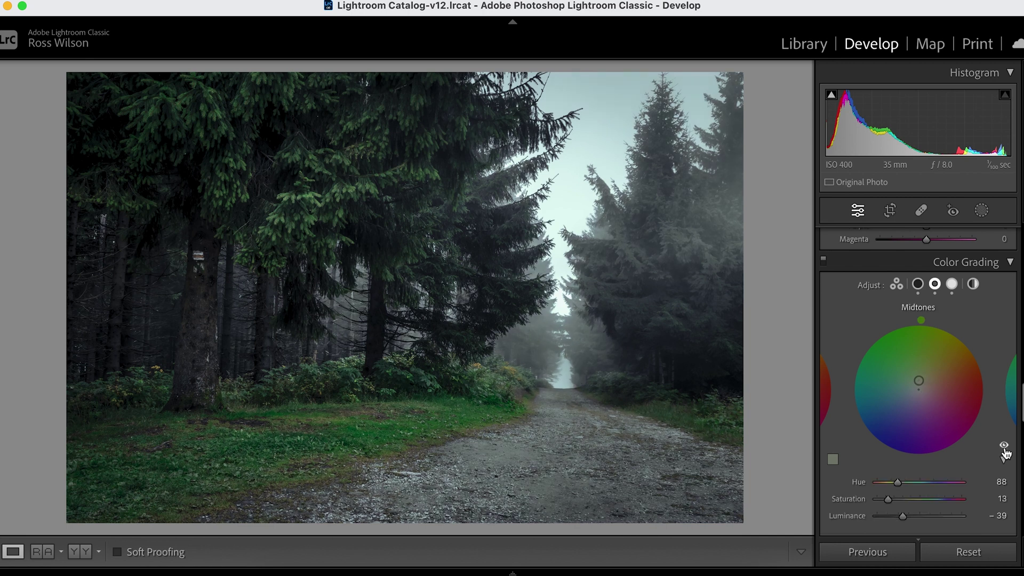
left_click(1004, 448)
left_click(1004, 449)
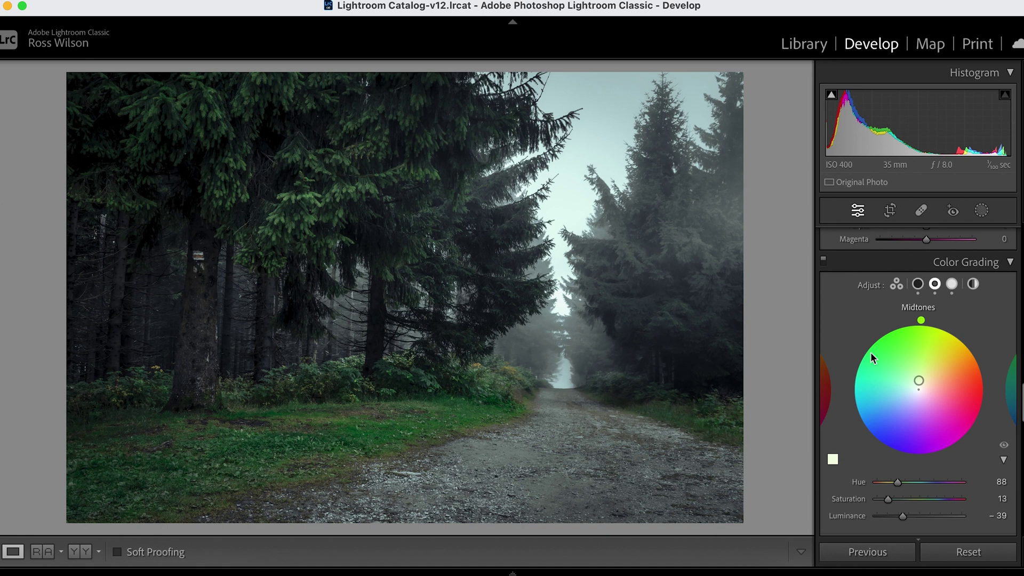
Set the Highlights saturation to 26 in Color Grading.
left_click(951, 285)
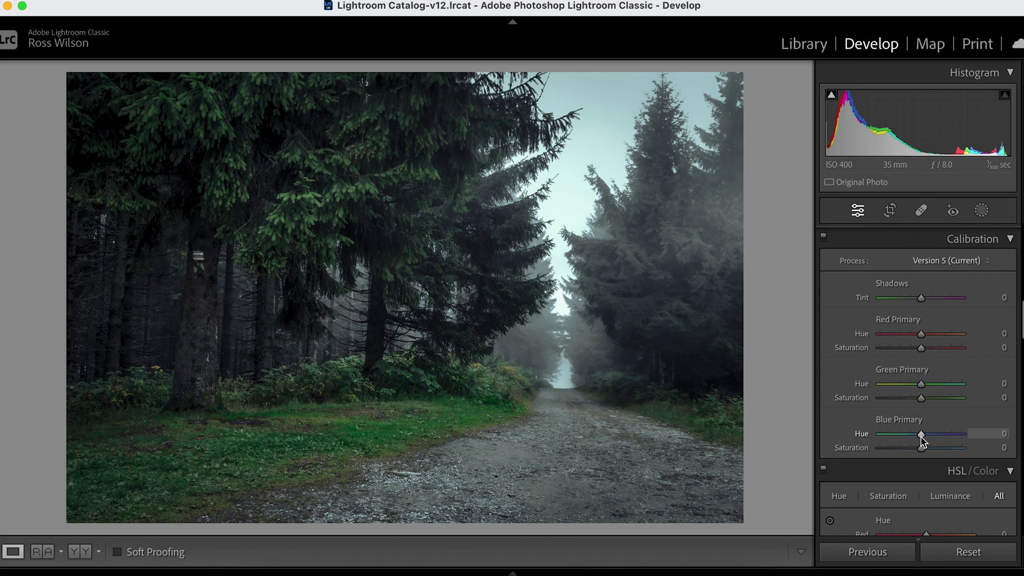
Try the Blue Primary hue in Calibration at both extremes, −100 and +100, and at moderate values, and reset it.
left_click_drag(921, 434, 872, 435)
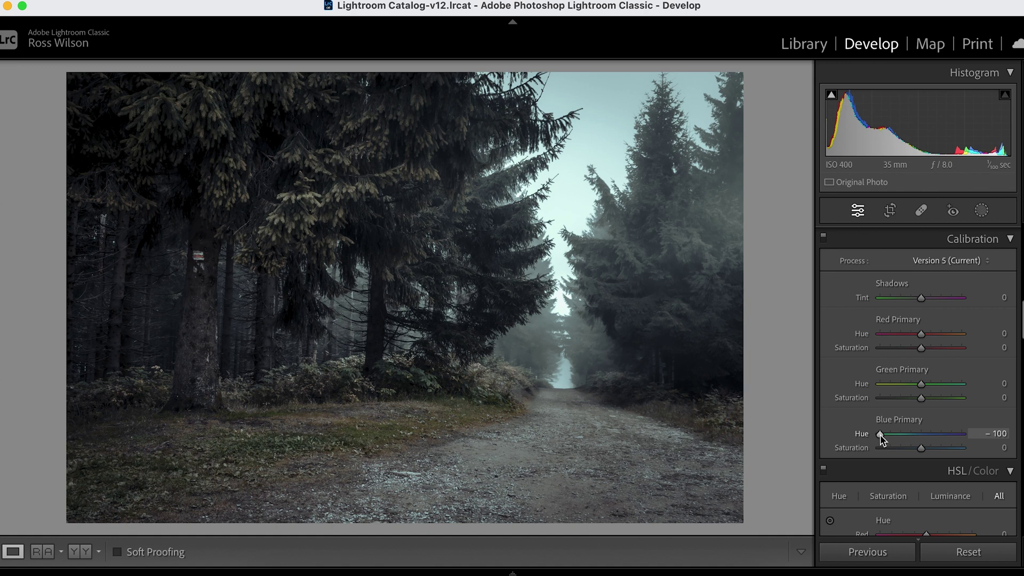
left_click_drag(880, 434, 948, 438)
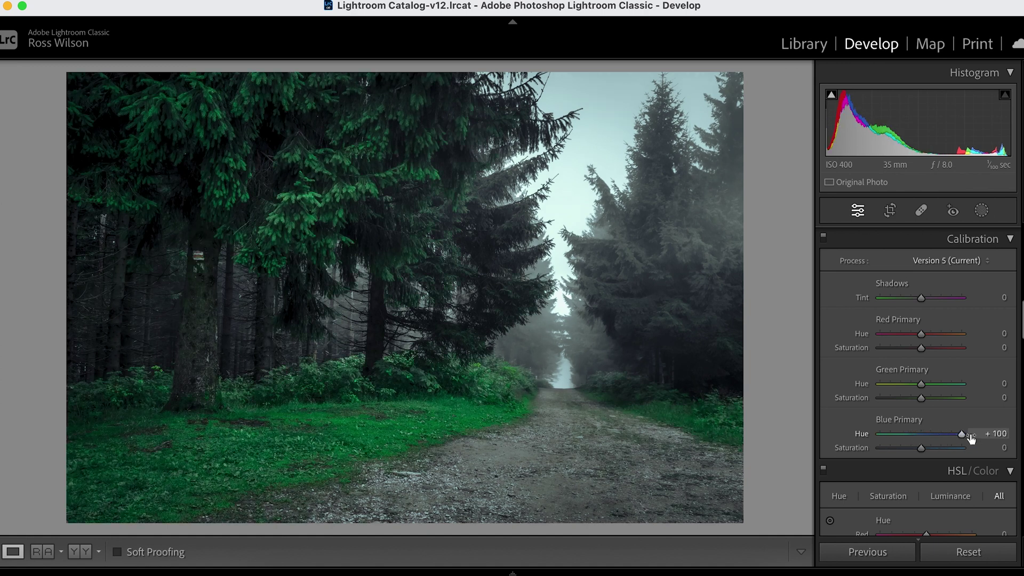
double_click(962, 436)
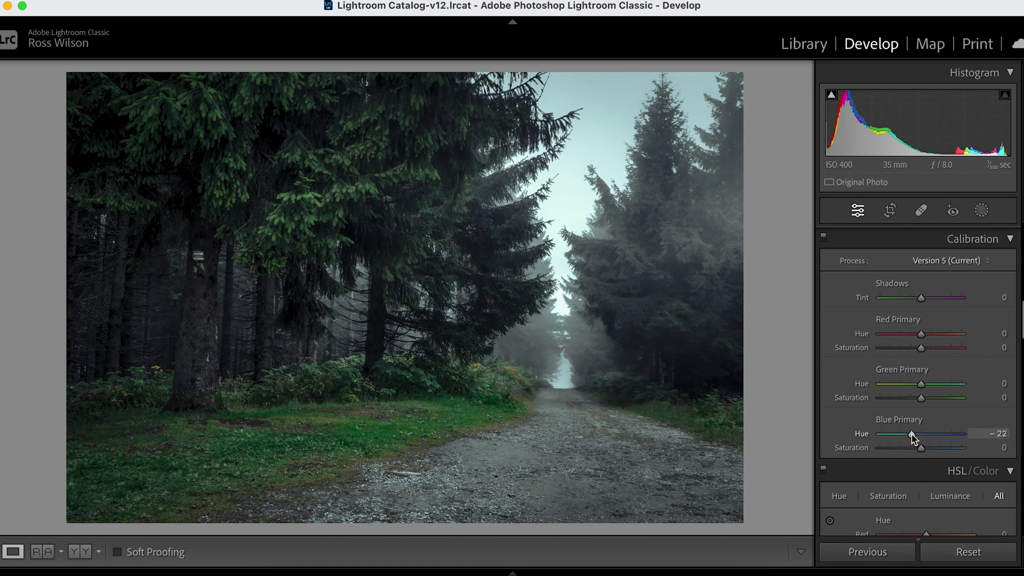
left_click_drag(877, 434, 929, 434)
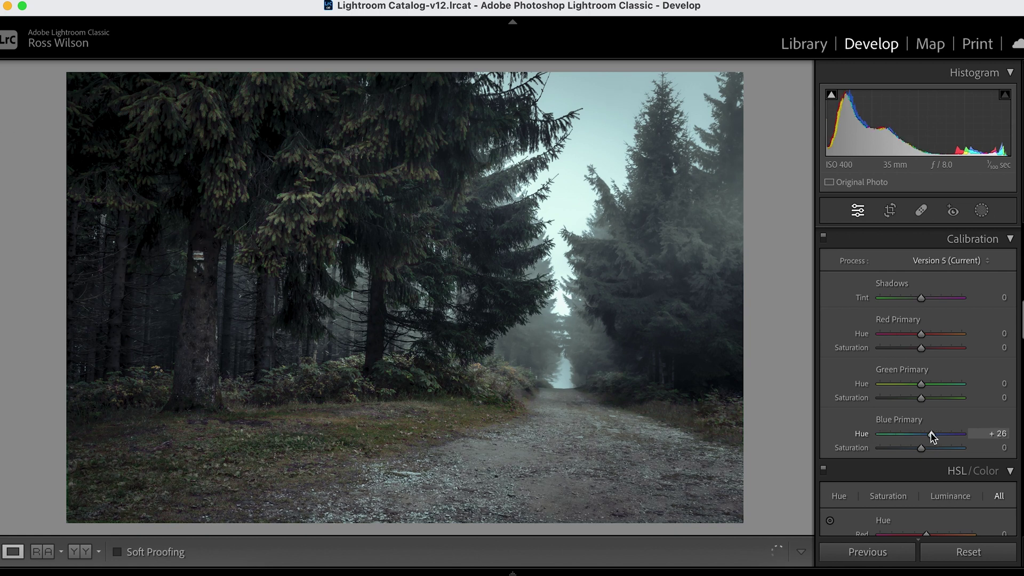
left_click(925, 434)
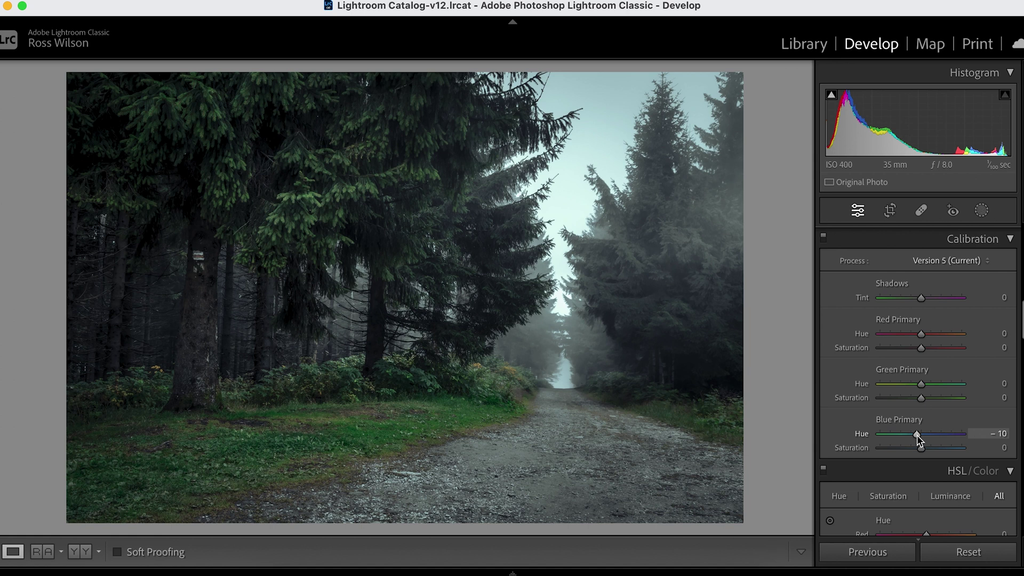
left_click_drag(917, 433, 909, 434)
left_click_drag(900, 434, 896, 435)
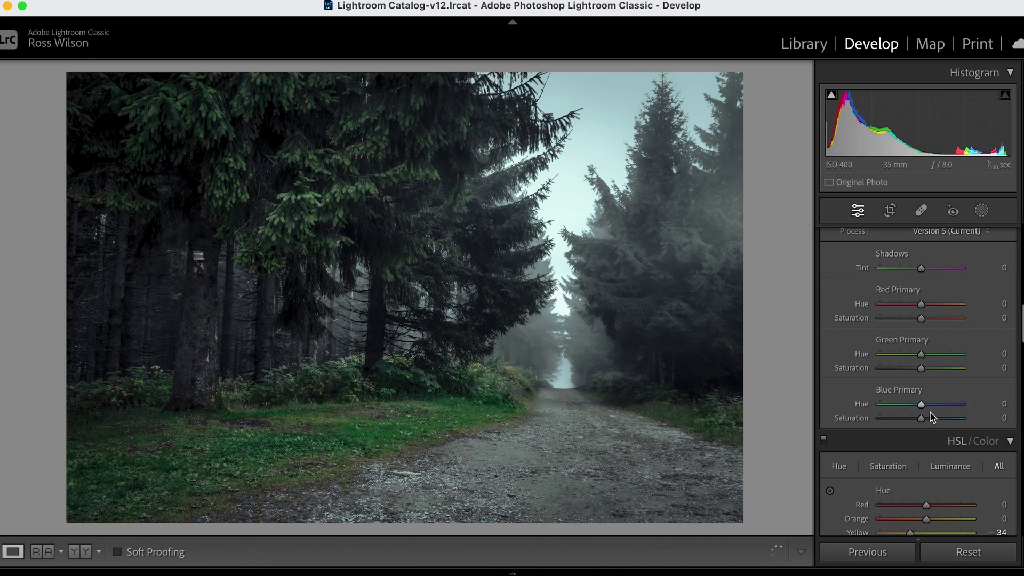
Lower the Blue Primary hue in Calibration to about −69 and compare the photo with Color Grading off and on.
left_click_drag(922, 407, 895, 409)
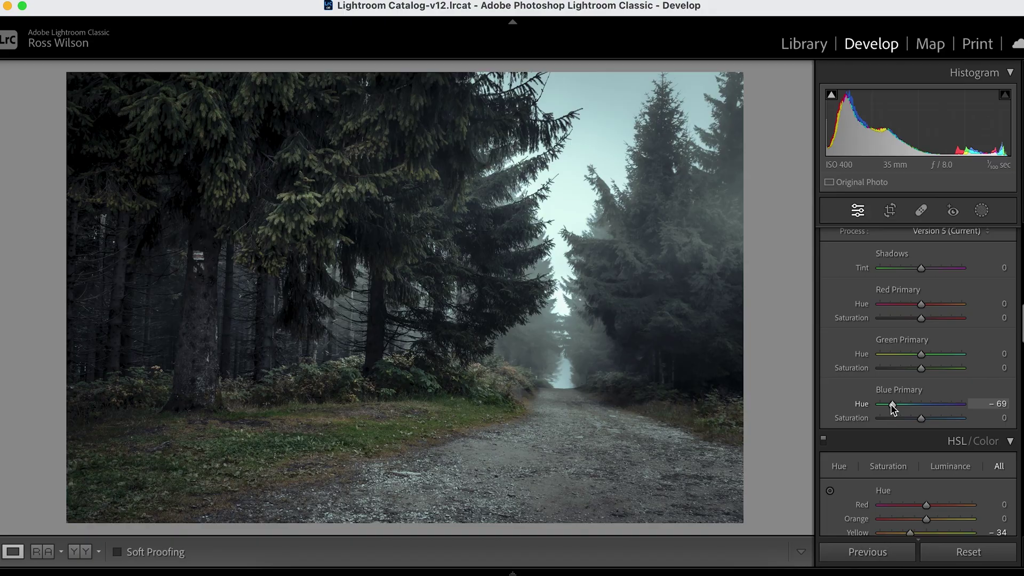
scroll(892, 408, "down", 5)
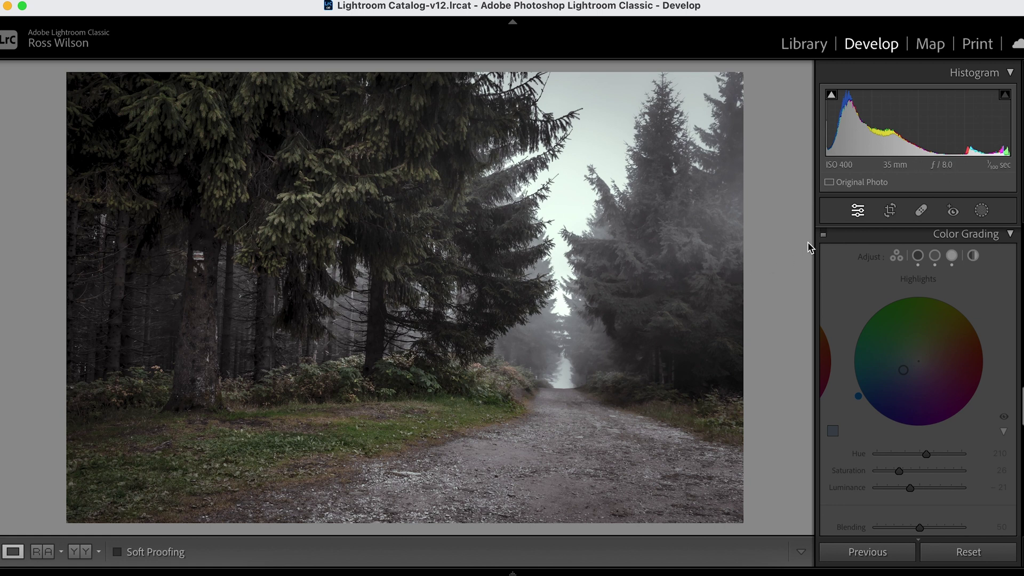
left_click(823, 235)
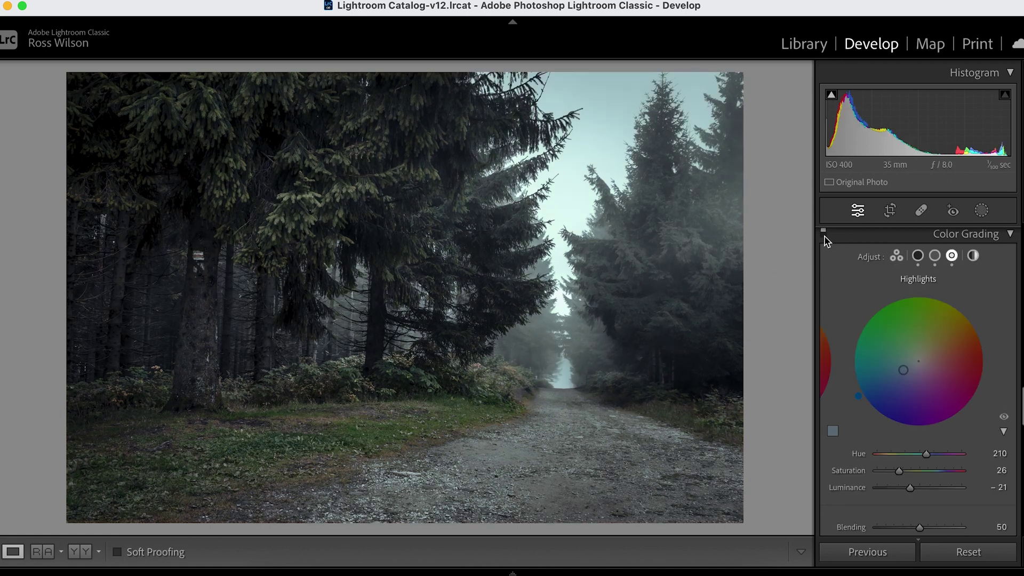
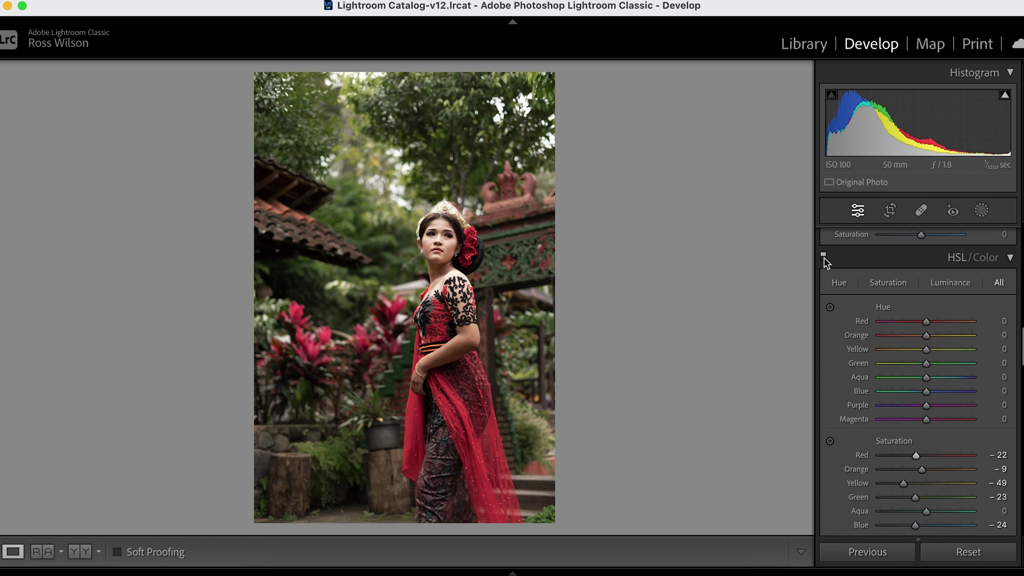
Compare the portrait with the HSL/Color adjustments switched off and on.
left_click(823, 256)
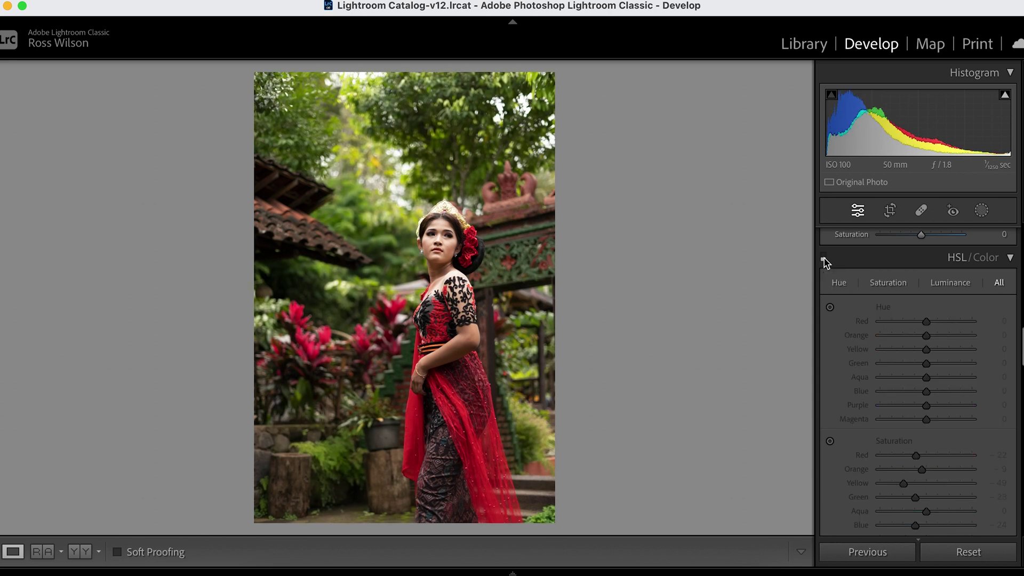
left_click(823, 257)
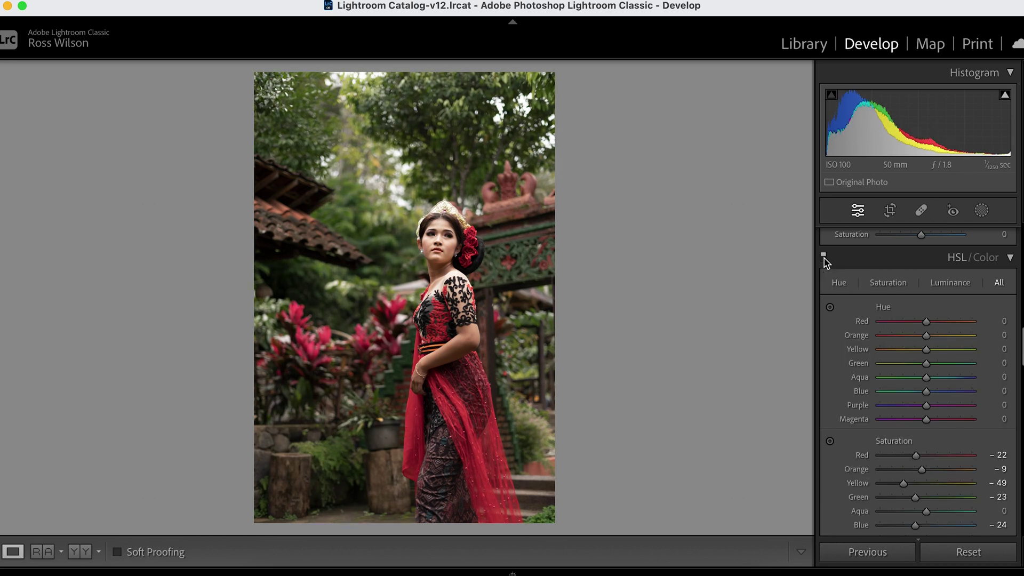
left_click(823, 256)
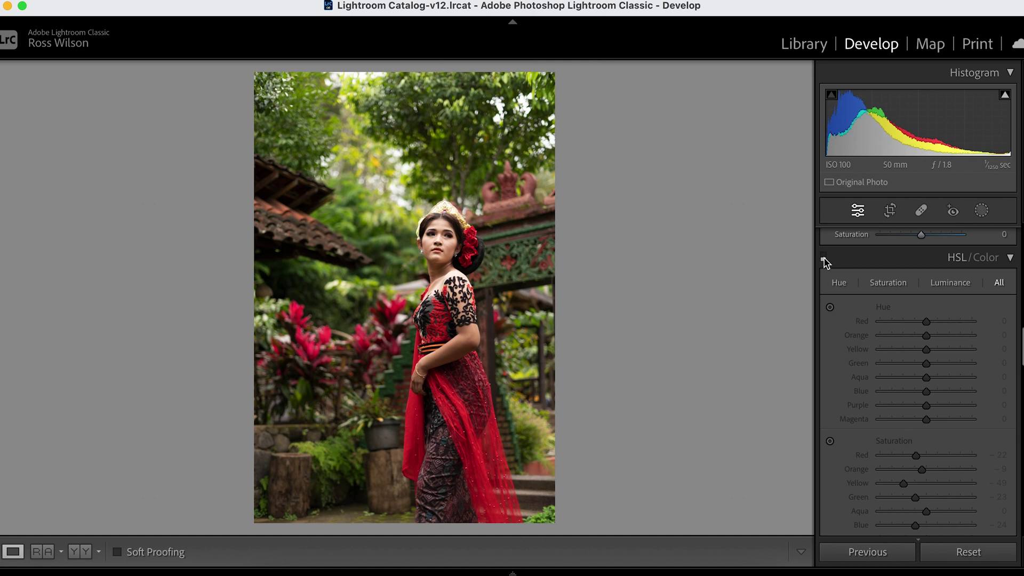
left_click(823, 257)
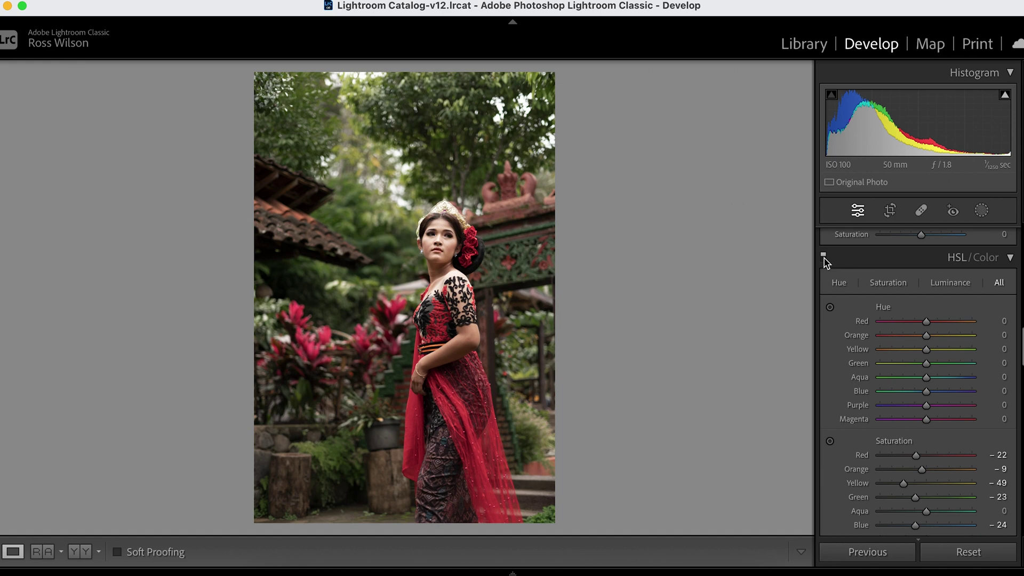
left_click(823, 257)
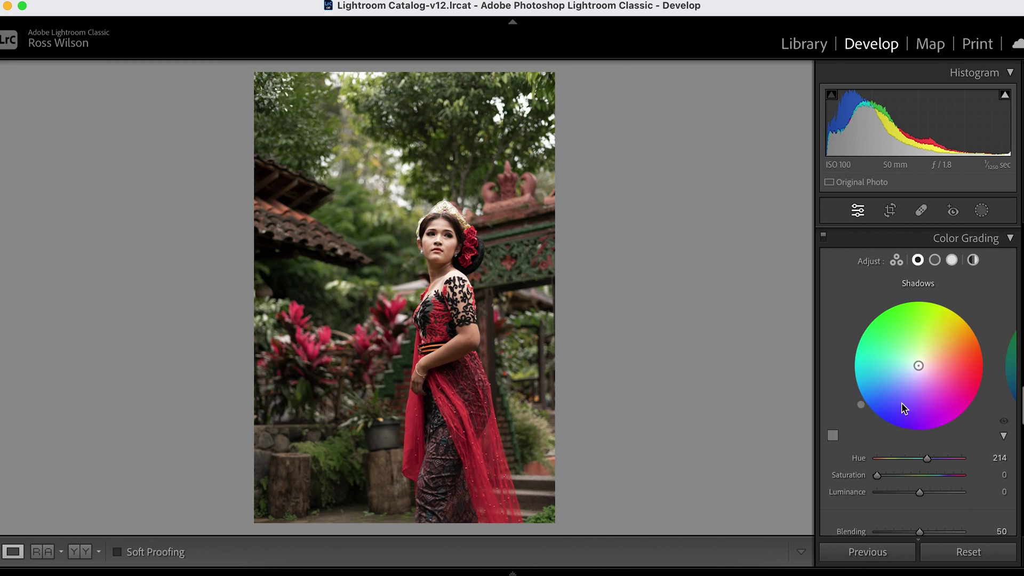
Tint the Shadows with the blue custom colour and the Highlights with the yellow custom colour in Color Grading.
left_click(834, 436)
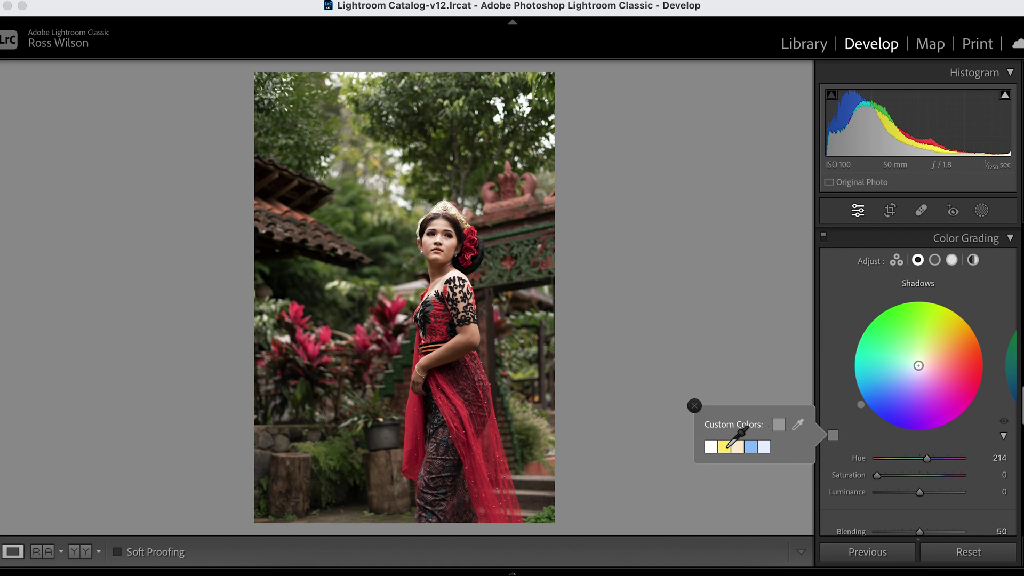
left_click(751, 445)
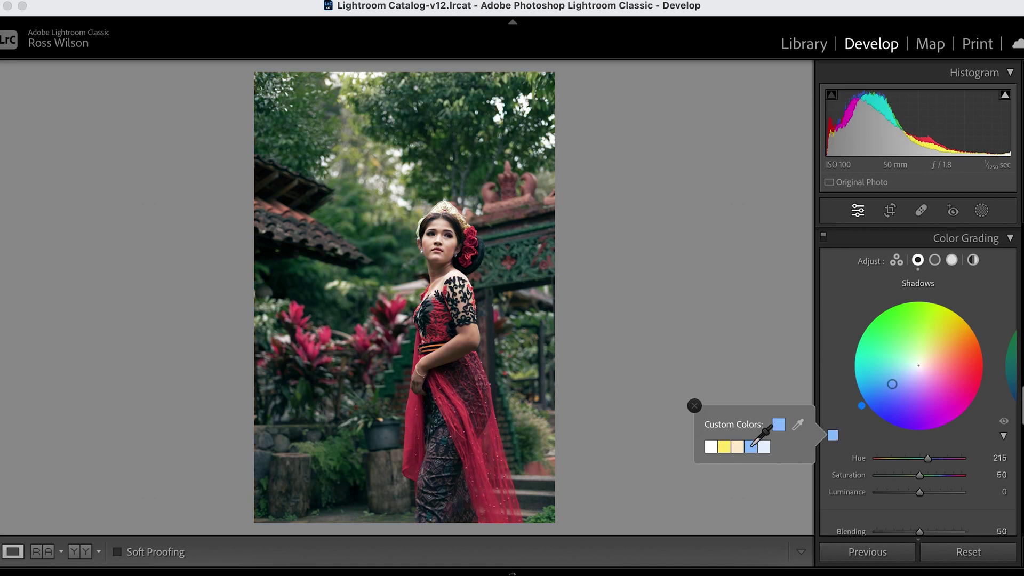
left_click(951, 260)
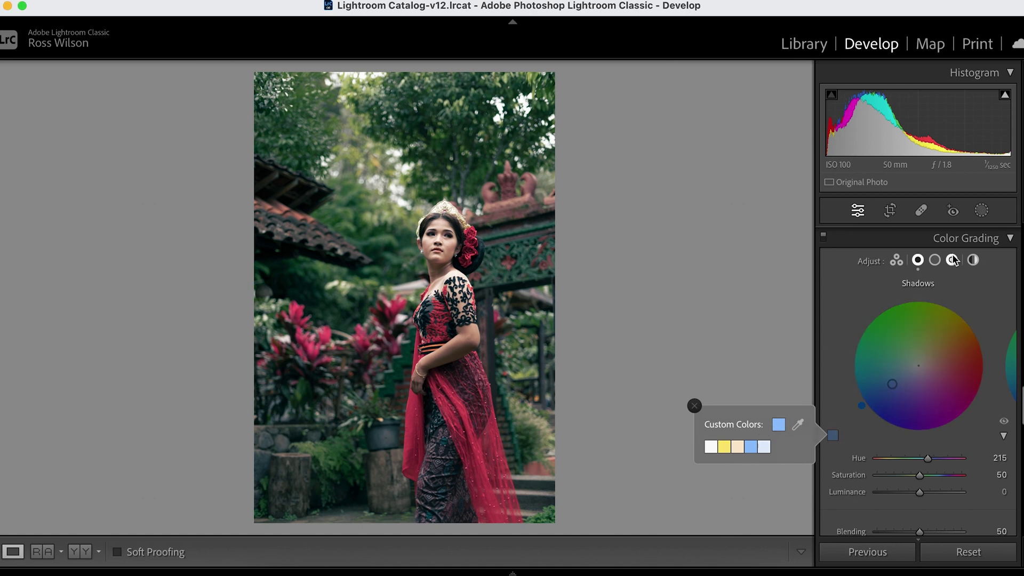
left_click(832, 435)
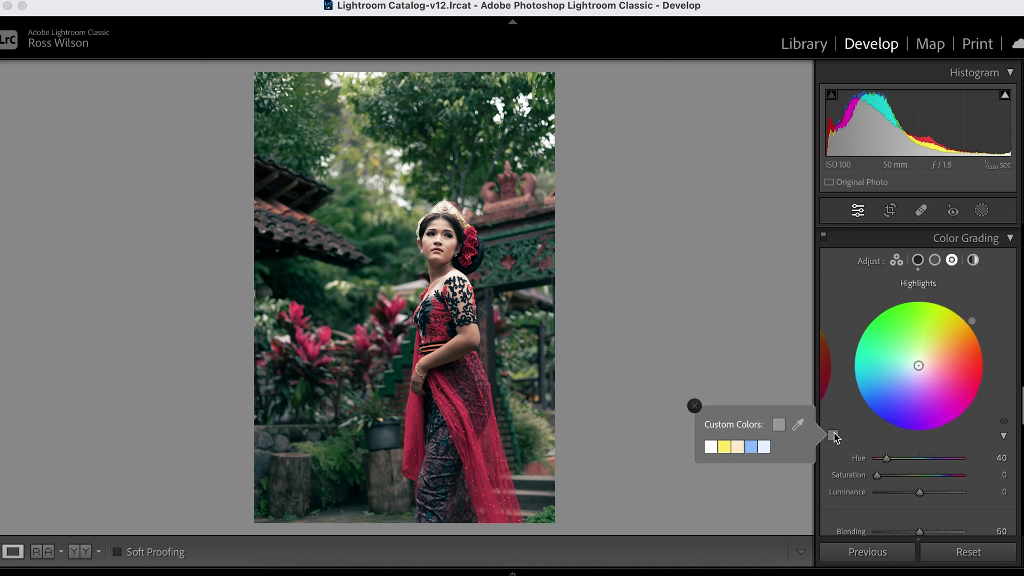
left_click(723, 445)
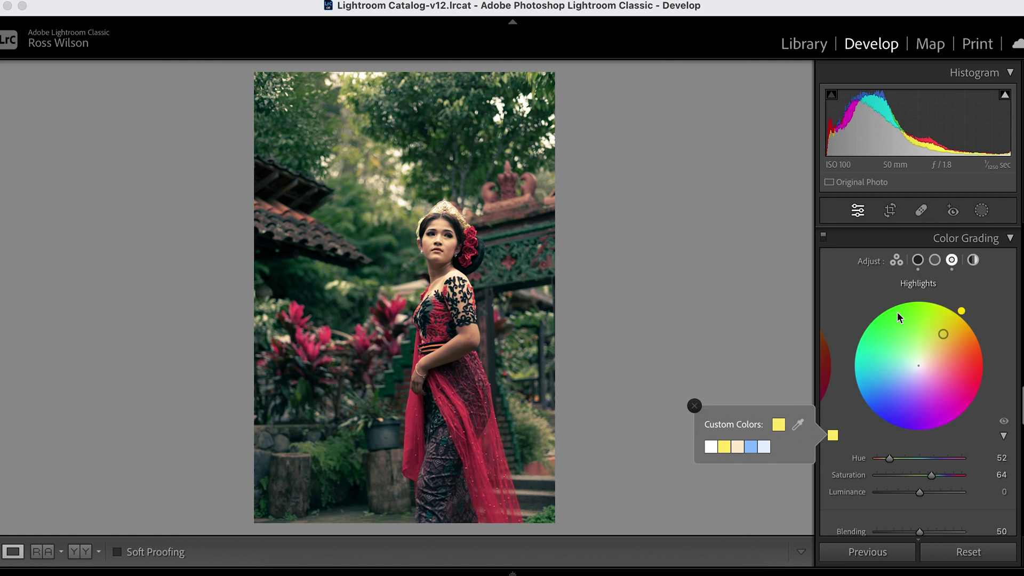
left_click(849, 288)
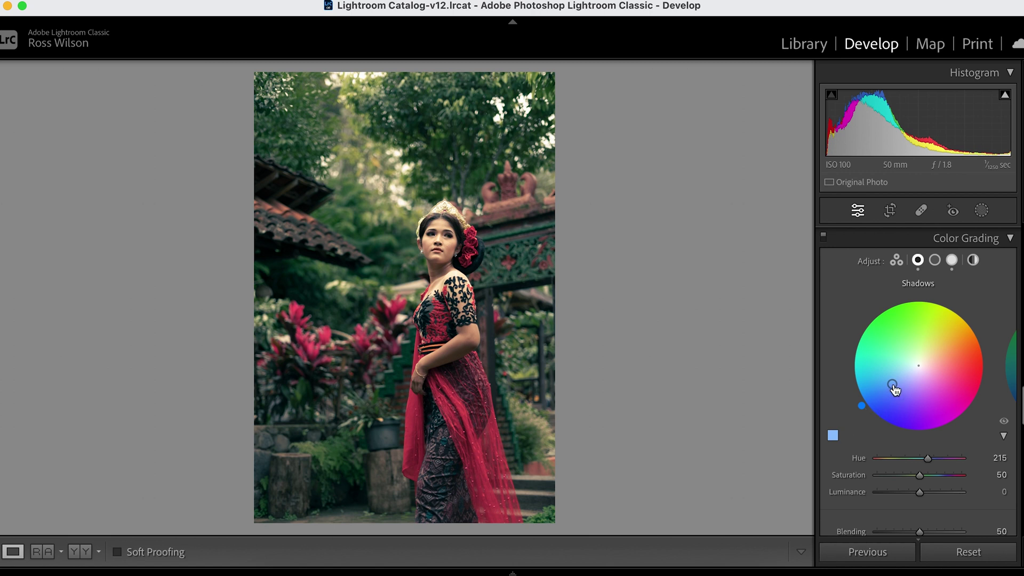
Set the Shadows saturation to 65 and luminance to −25, and compare the portrait with Color Grading off and on.
mouse_move(894, 390)
left_mouse_down()
mouse_move(886, 388)
mouse_move(896, 380)
mouse_move(885, 388)
left_mouse_up()
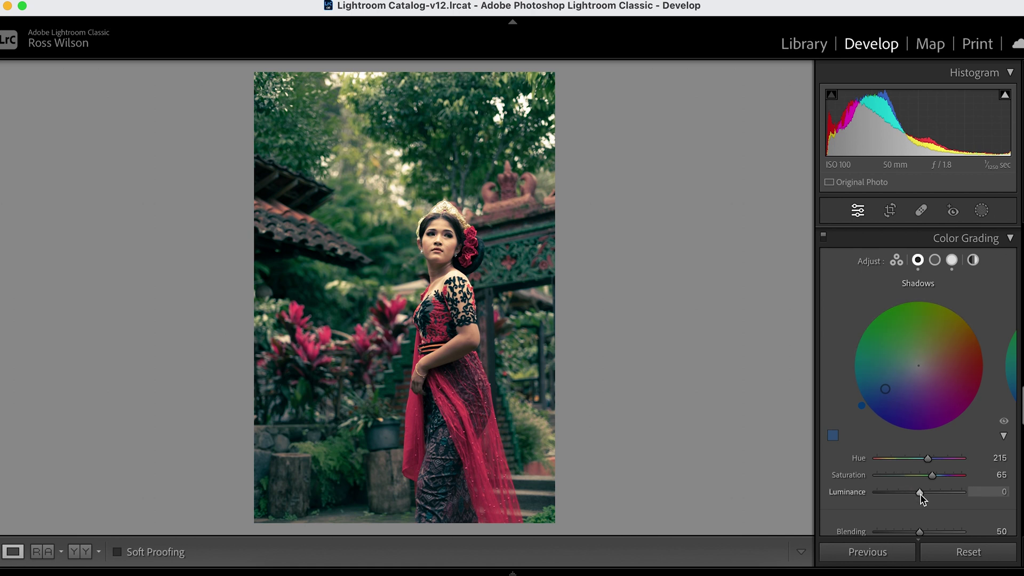
left_click_drag(920, 495, 911, 498)
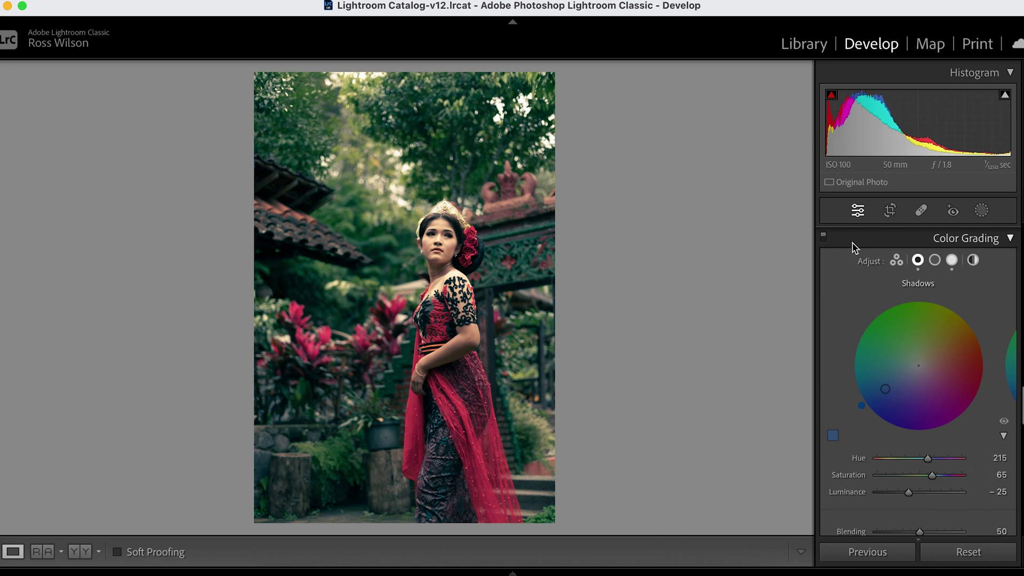
left_click(823, 236)
left_click(823, 236)
Copy the look without Color Grading to the Before image of a side-by-side view, and compare it with the graded After.
left_click(823, 237)
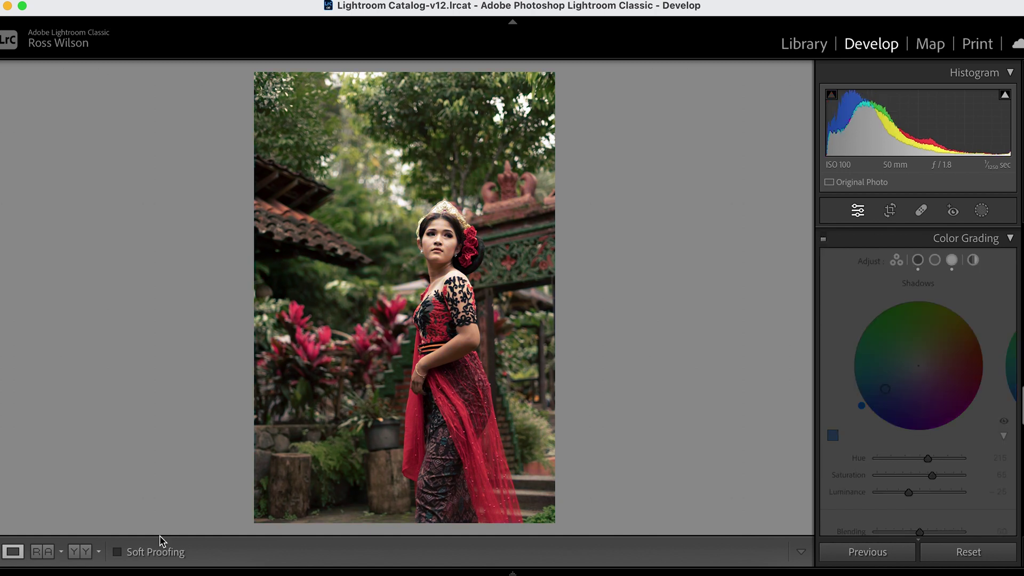
left_click(79, 555)
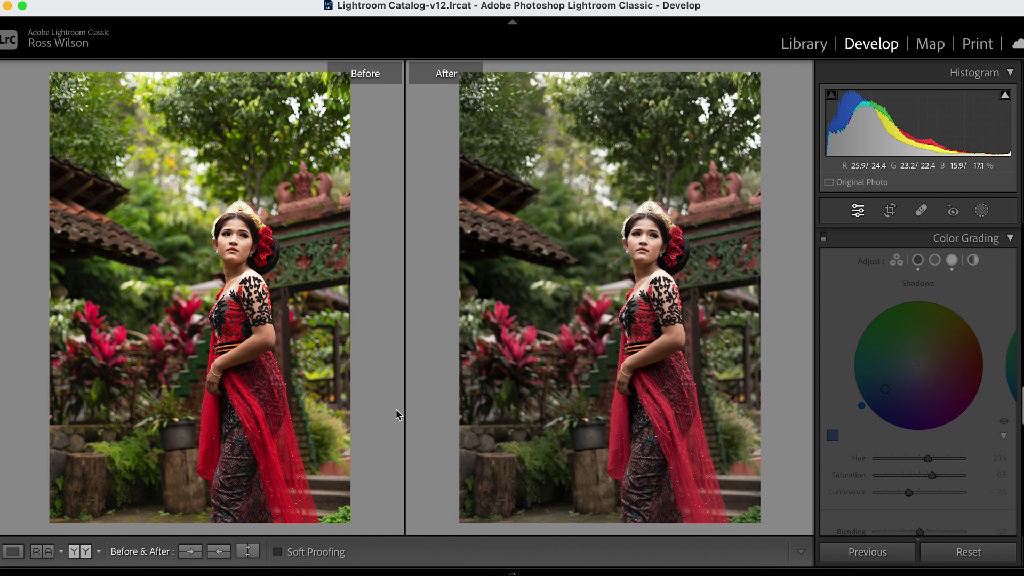
left_click(214, 550)
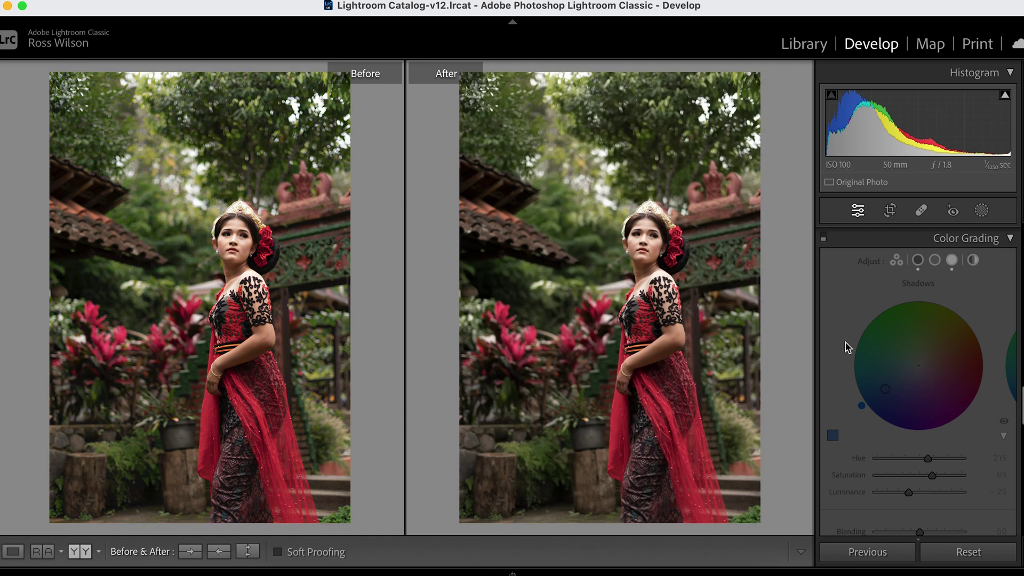
left_click(823, 237)
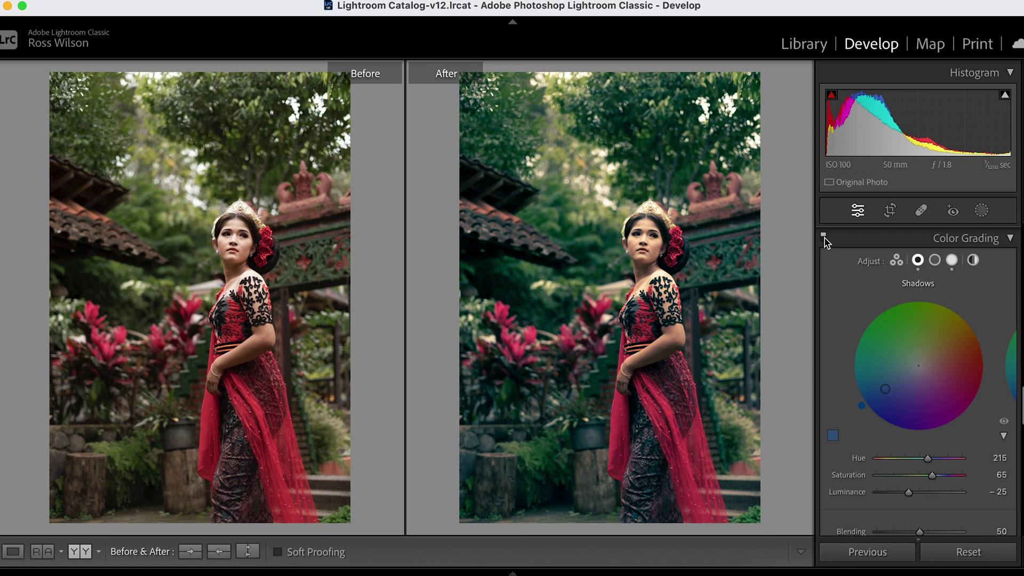
left_click(823, 237)
left_click(823, 239)
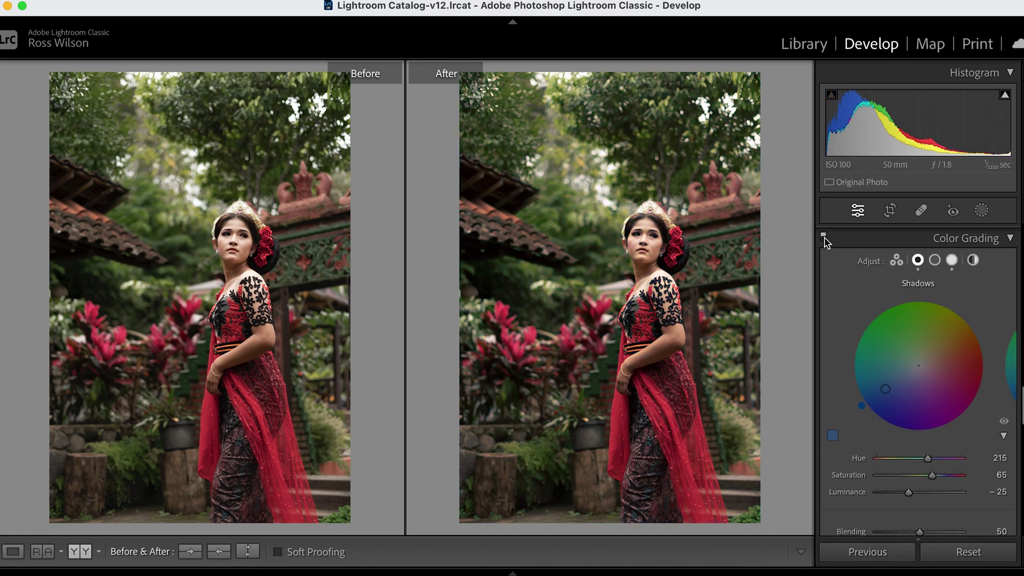
Shift the Highlights tint towards orange with hue 39 and reduce its saturation to 43.
left_click(951, 261)
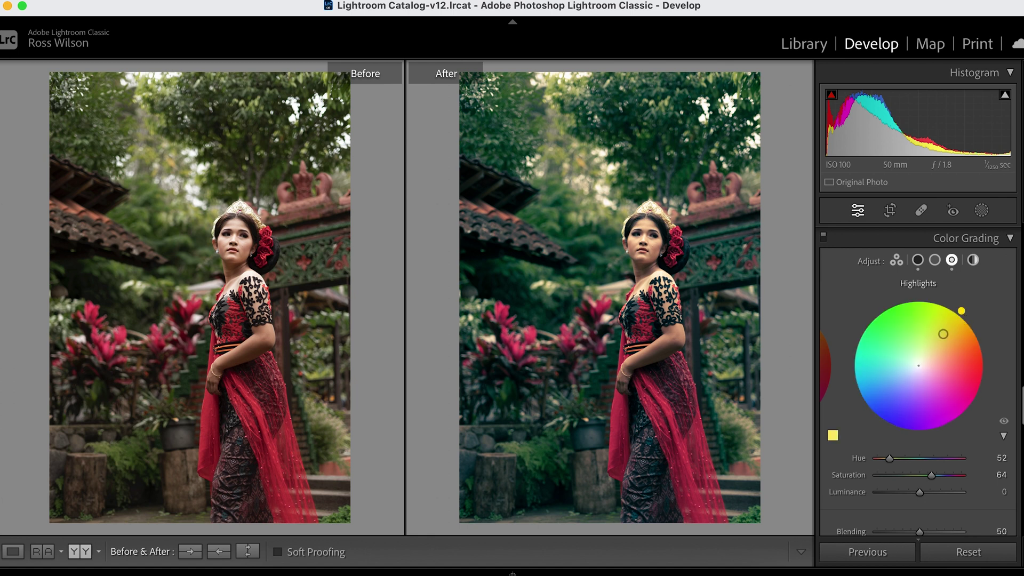
left_click_drag(961, 310, 973, 321)
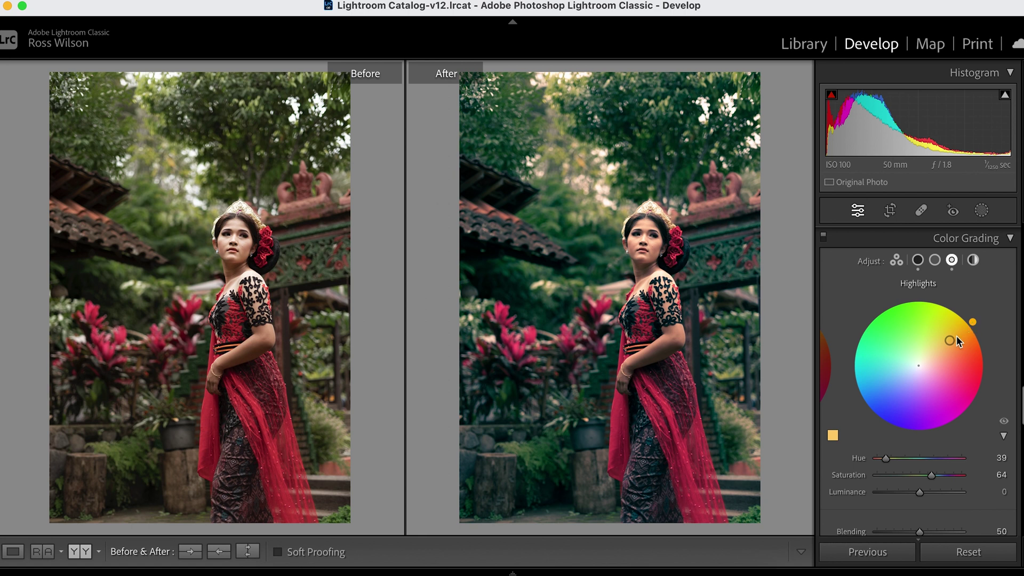
left_click_drag(949, 341, 940, 348)
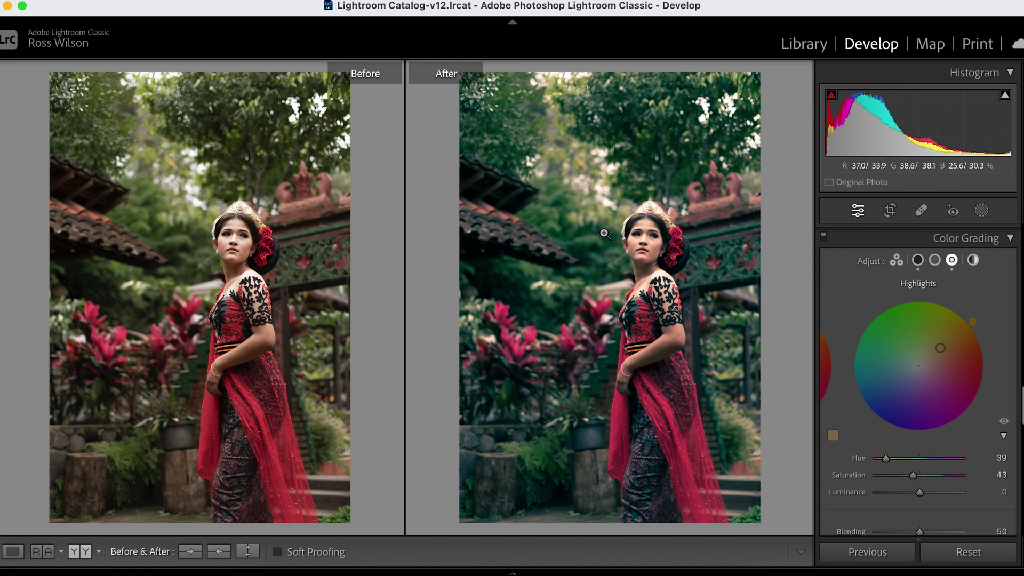
Set the Yellow saturation in HSL to −45.
scroll(834, 286, "up", 5)
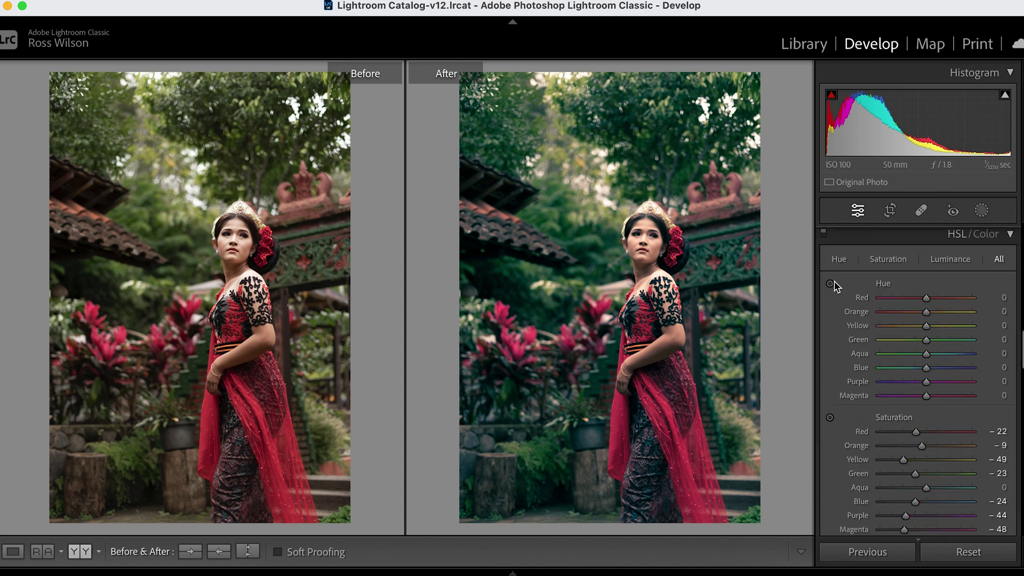
scroll(834, 283, "up", 2)
scroll(834, 283, "down", 6)
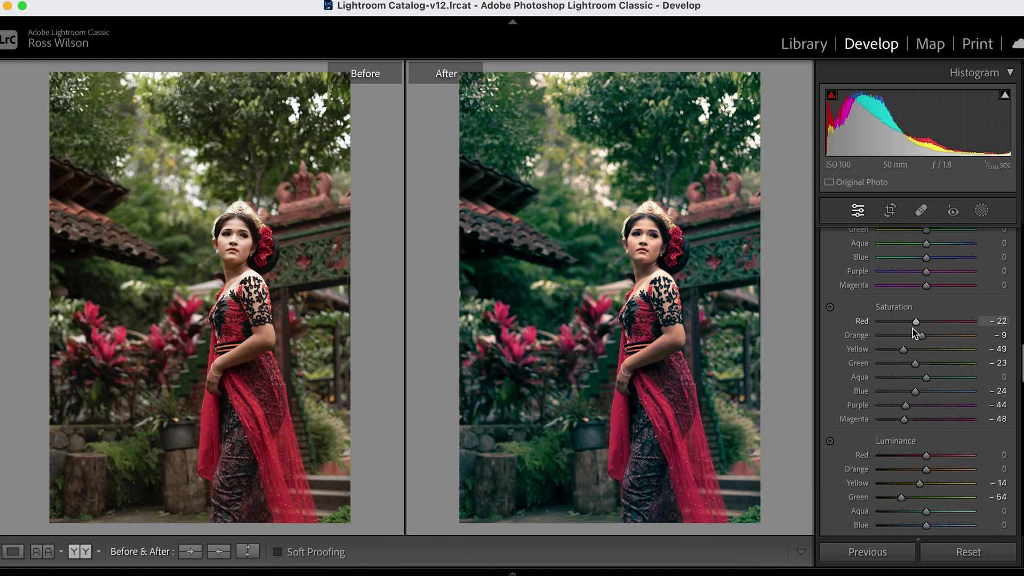
mouse_move(903, 349)
left_mouse_down()
mouse_move(928, 363)
mouse_move(905, 357)
left_mouse_up()
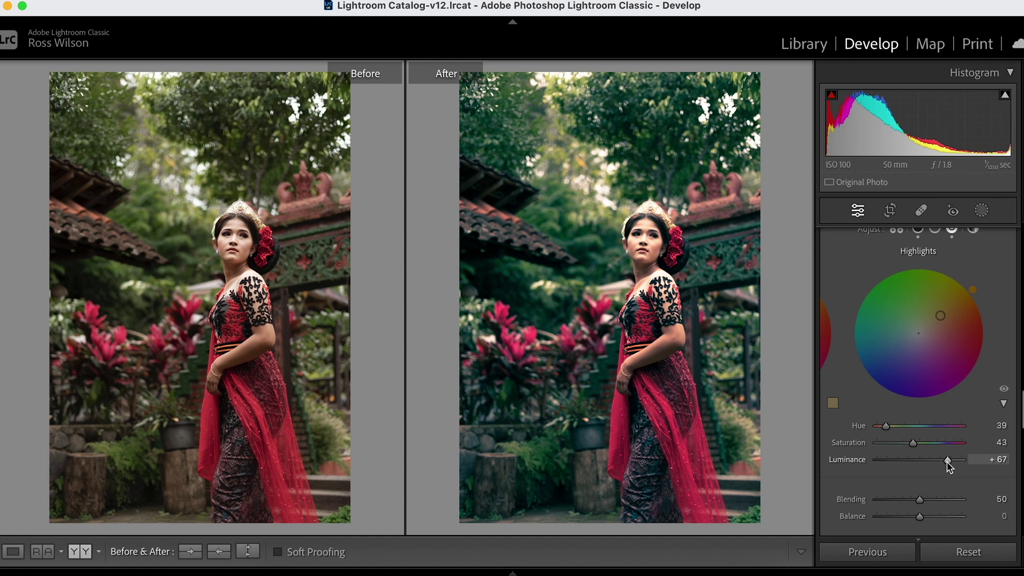
Lower the Highlights luminance in Color Grading to −50.
left_click_drag(948, 460, 911, 461)
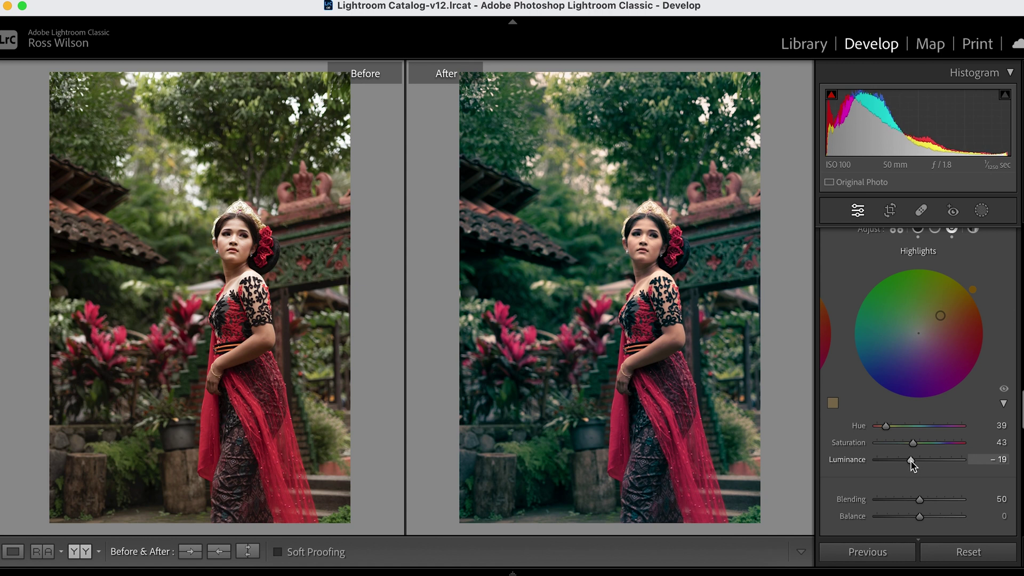
left_click_drag(910, 459, 898, 461)
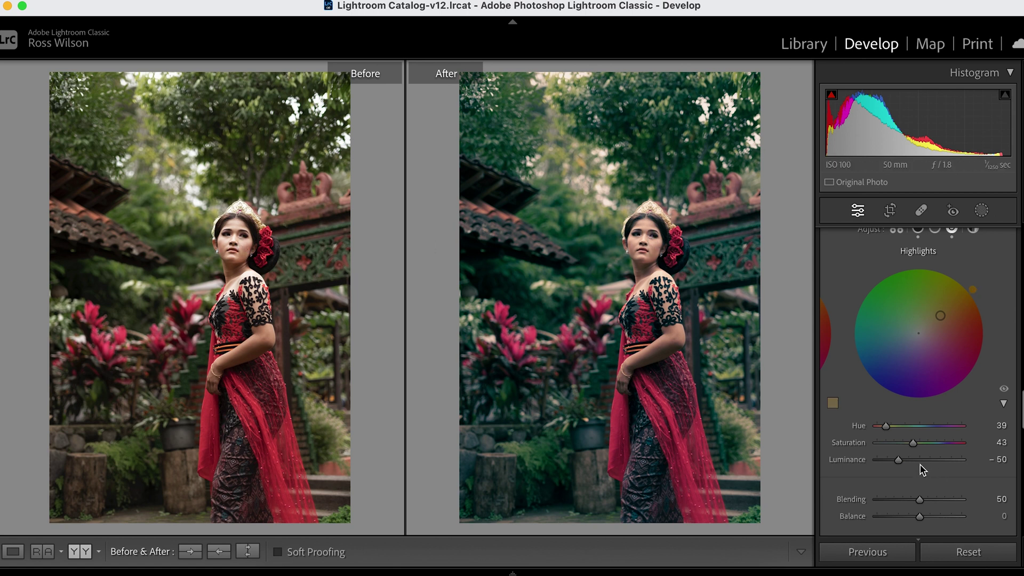
mouse_move(898, 460)
left_mouse_down()
mouse_move(937, 464)
mouse_move(901, 467)
left_mouse_up()
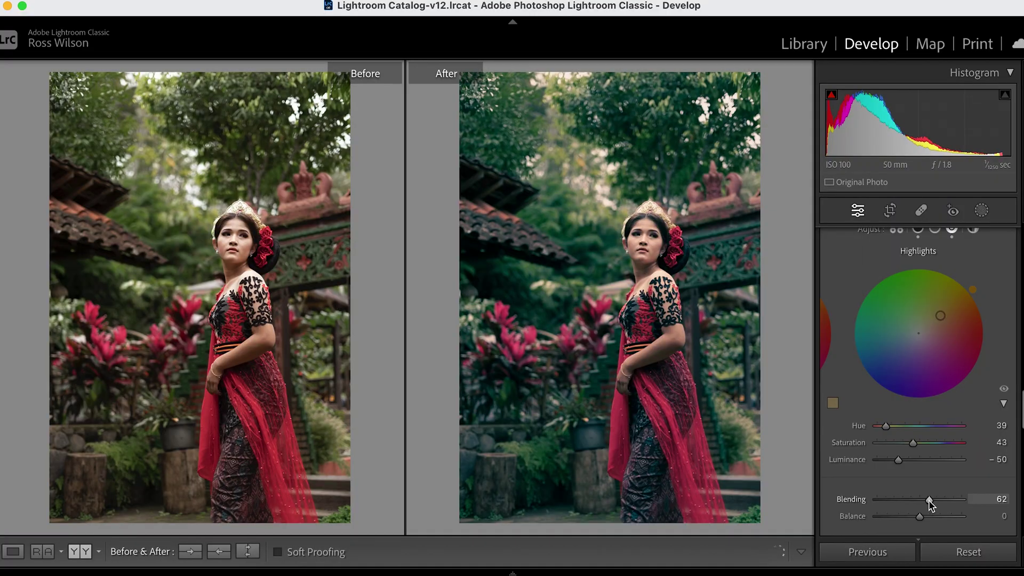
Set the Color Grading Blending to 62 and the Balance to +18.
mouse_move(928, 501)
left_mouse_down()
mouse_move(878, 500)
mouse_move(950, 504)
mouse_move(882, 500)
mouse_move(928, 500)
left_mouse_up()
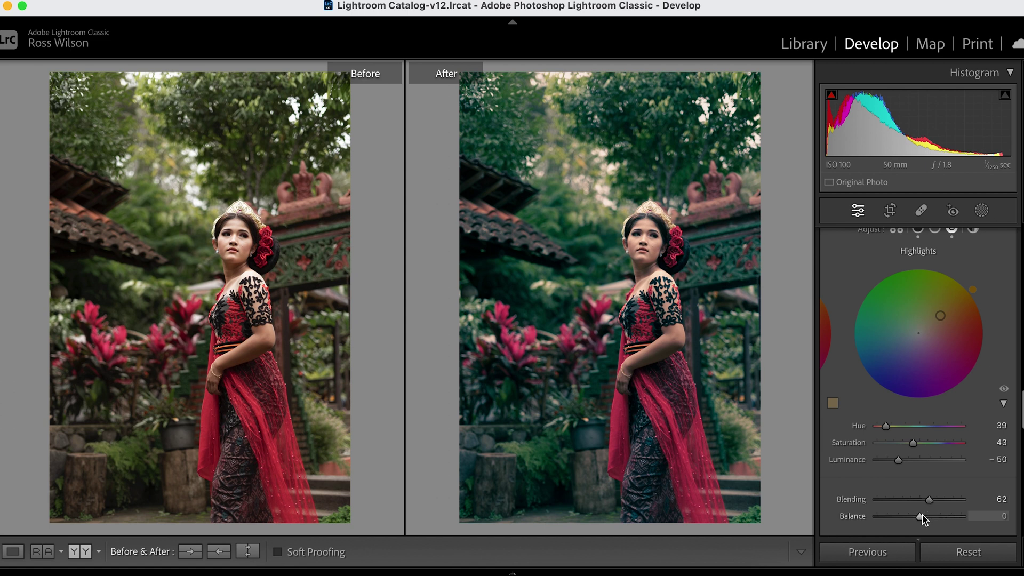
mouse_move(920, 516)
left_mouse_down()
mouse_move(891, 515)
mouse_move(936, 515)
mouse_move(919, 516)
left_mouse_up()
double_click(919, 517)
left_click_drag(919, 515, 927, 516)
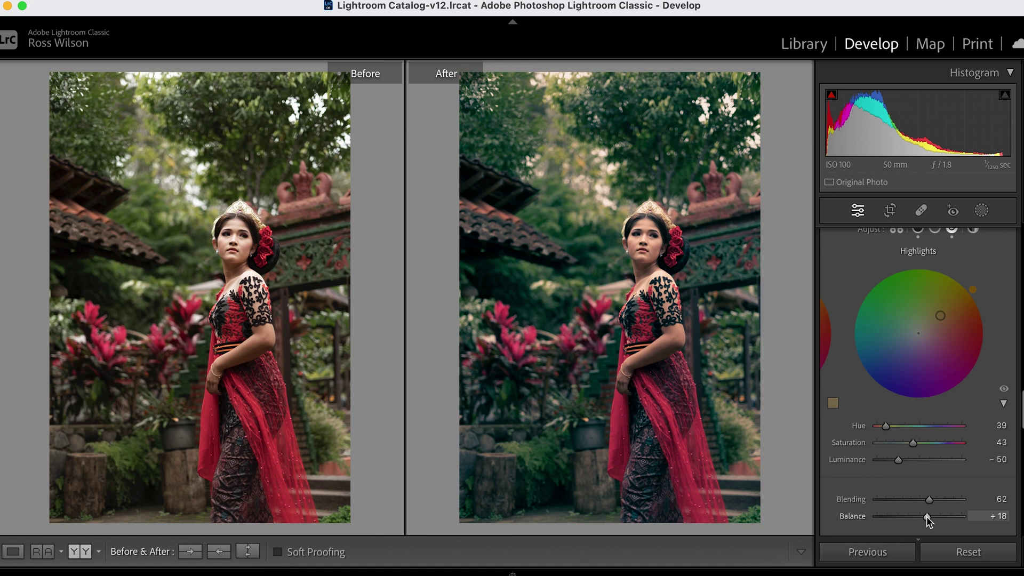
Compare the After image with the finished Color Grading switched off and on several times.
scroll(862, 402, "up", 3)
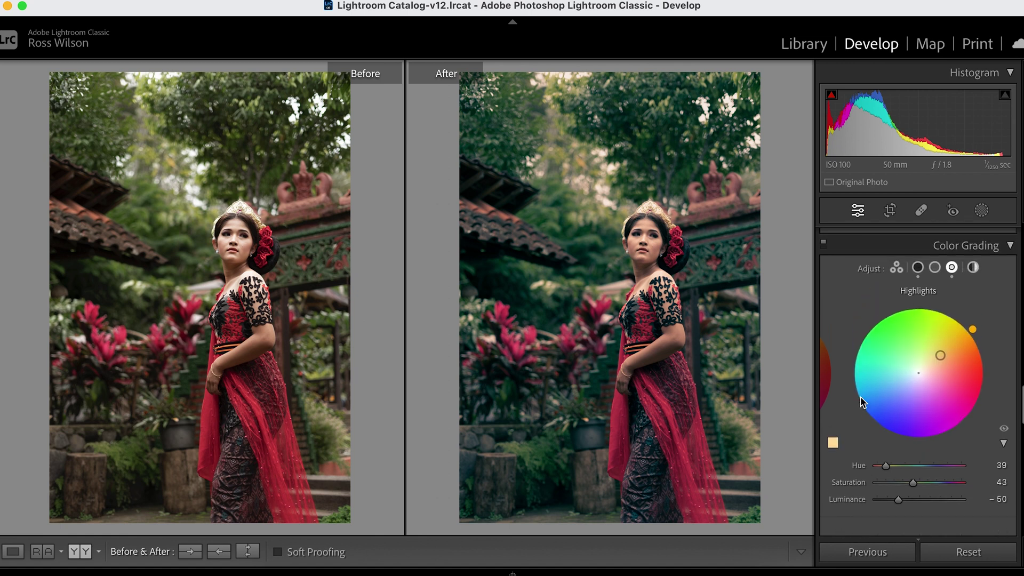
left_click(823, 248)
left_click(824, 248)
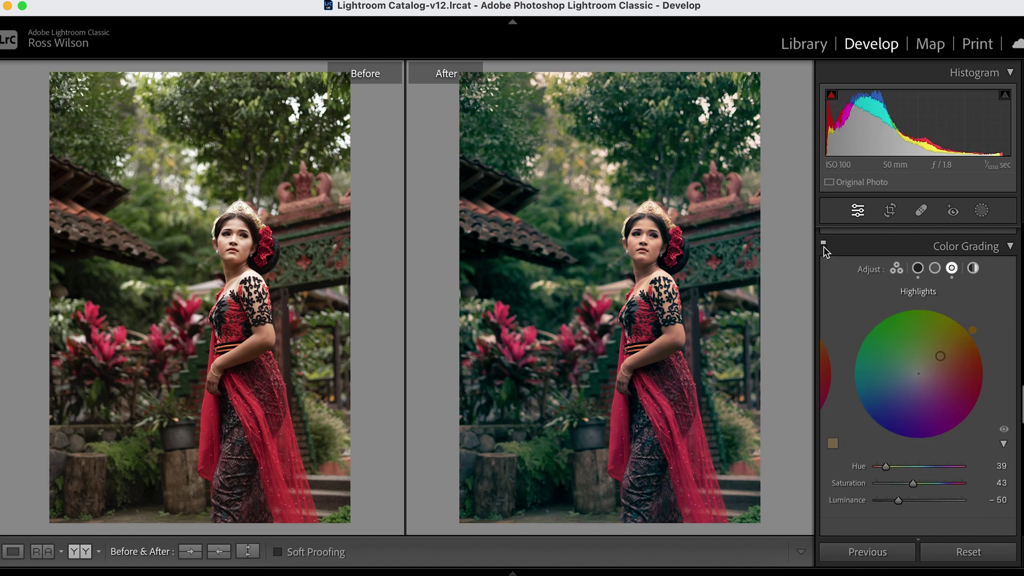
left_click(823, 248)
left_click(823, 248)
left_click(823, 247)
left_click(823, 248)
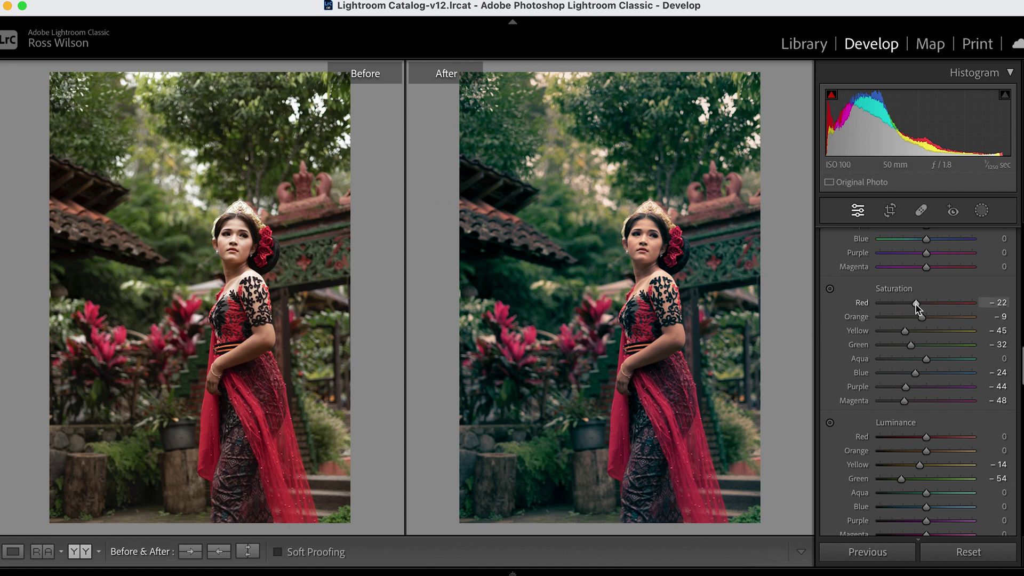
Try the Red saturation in HSL at +7 and lower it to −31.
left_click_drag(916, 306, 929, 307)
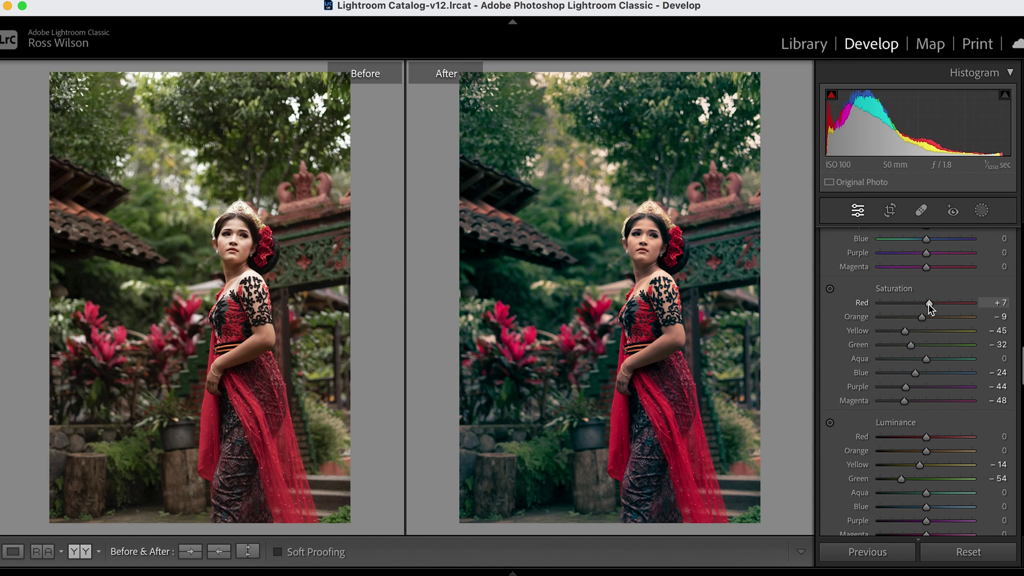
mouse_move(928, 304)
left_mouse_down()
mouse_move(894, 300)
mouse_move(953, 304)
mouse_move(891, 303)
mouse_move(930, 303)
mouse_move(910, 302)
left_mouse_up()
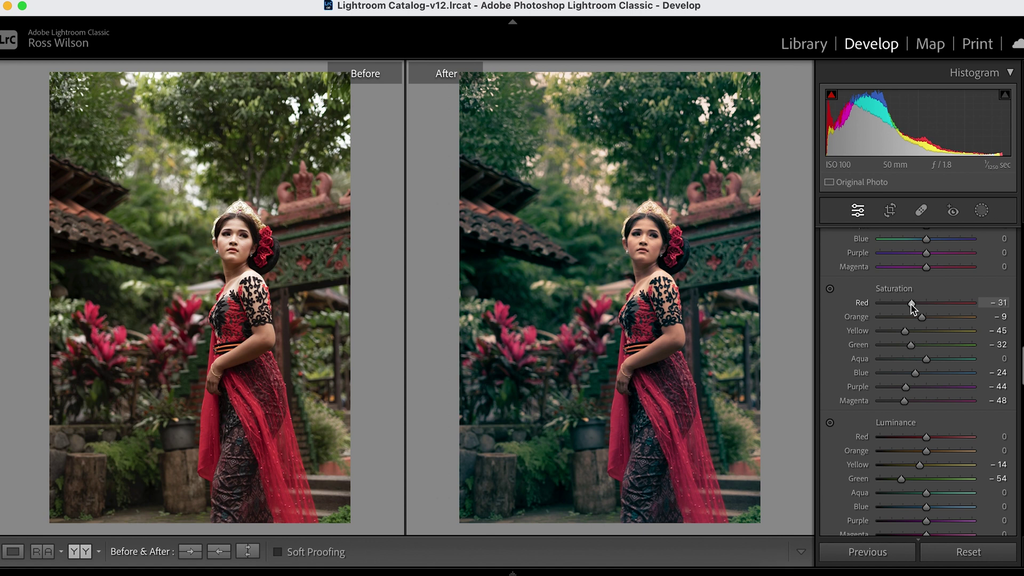